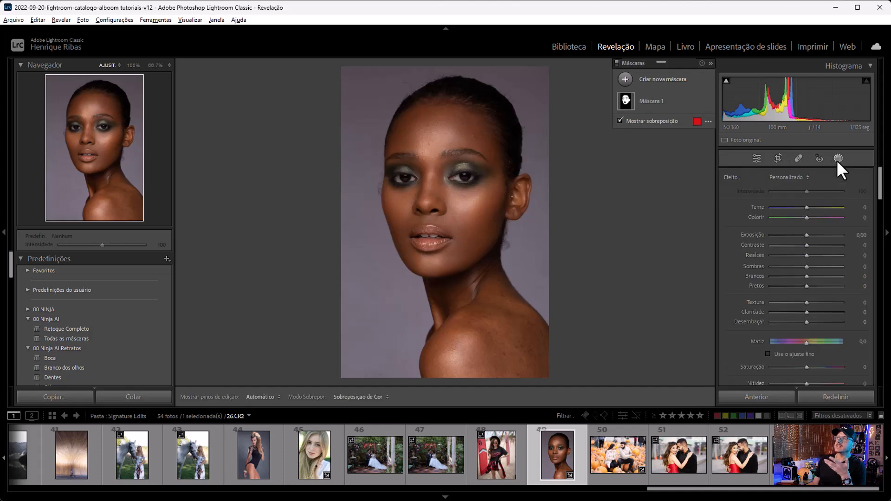
Leave masking, collapse the Histograma and Básico sections, and enable Modo solitário for the develop panels
click(756, 159)
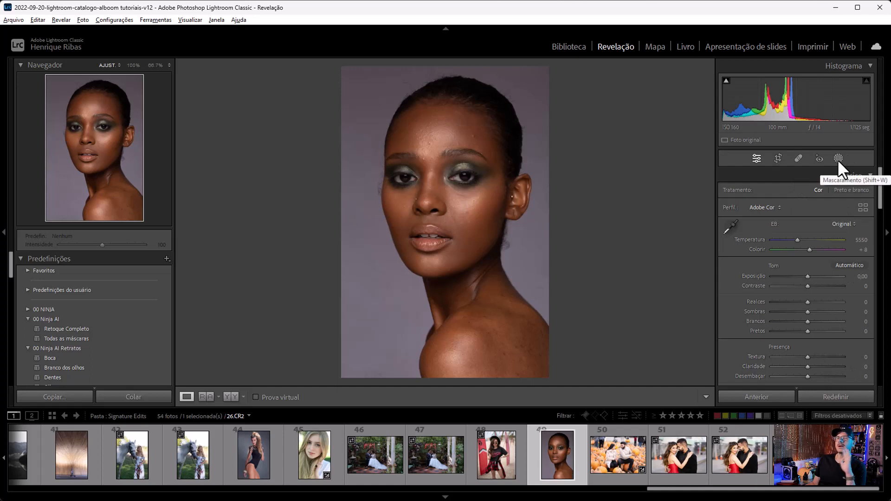
click(869, 65)
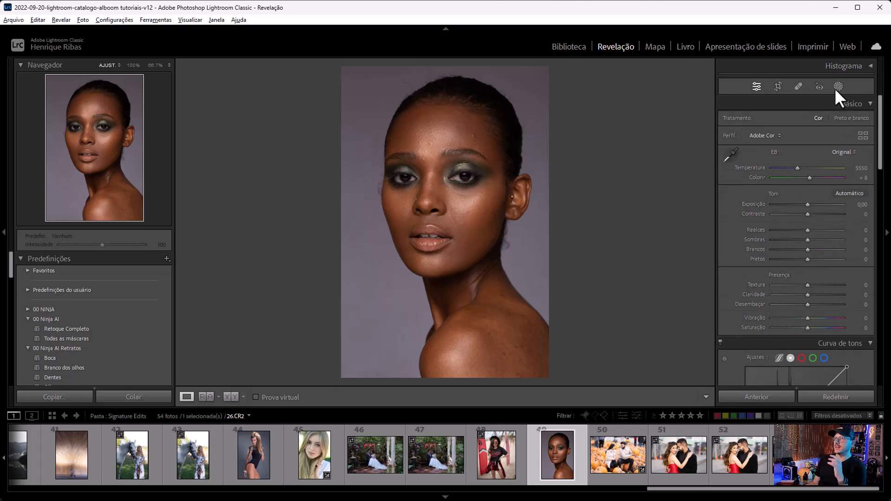
right_click(820, 99)
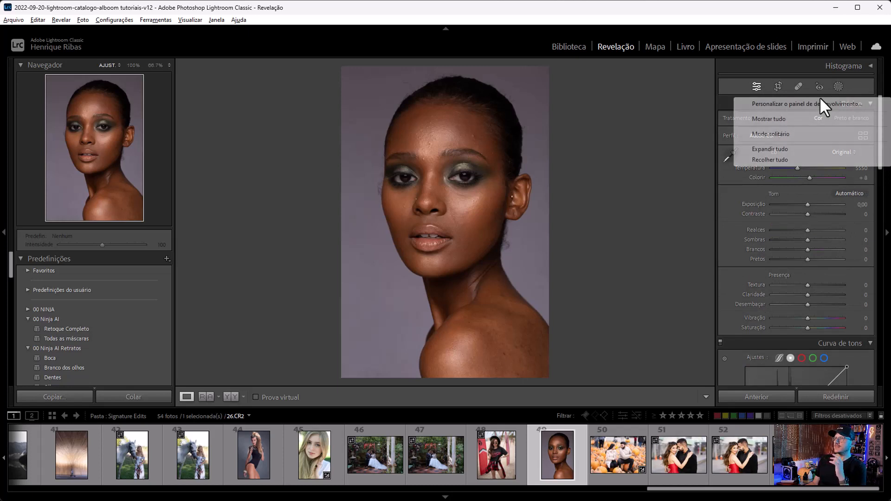
click(788, 134)
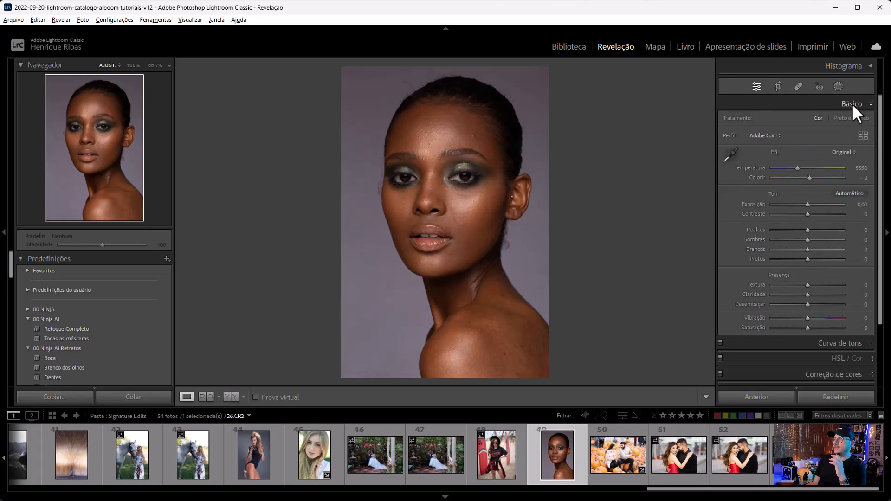
scroll(857, 295, down, 3)
scroll(857, 294, up, 3)
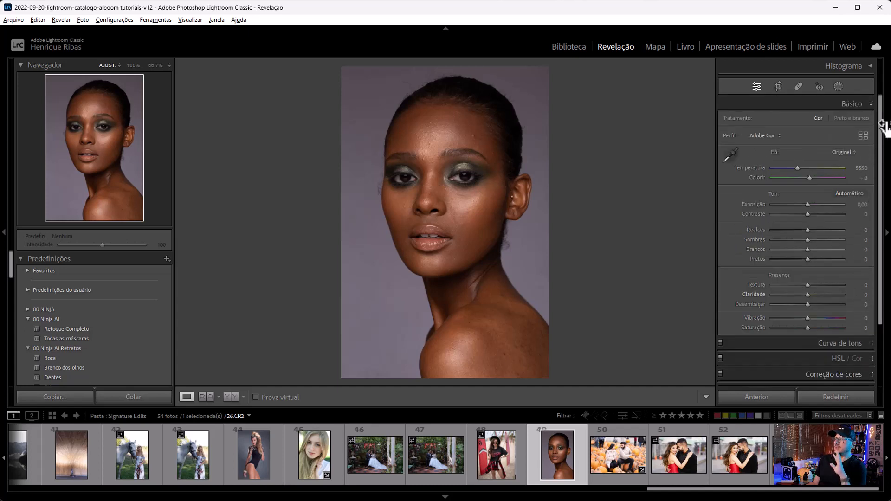
click(869, 102)
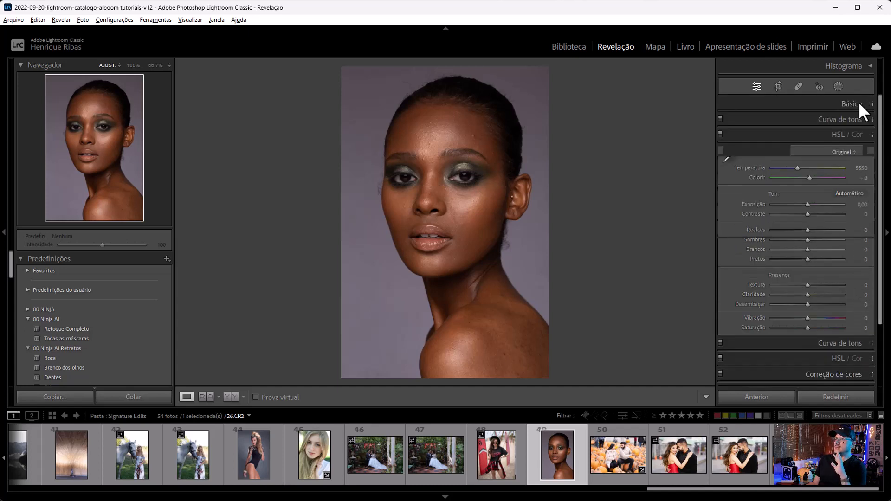
Create an automatic subject (Assunto) mask on the portrait
click(839, 87)
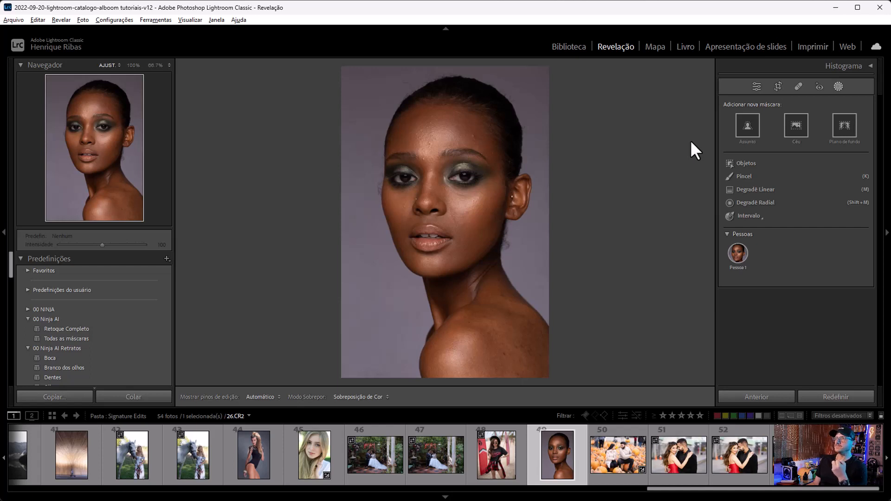
click(748, 125)
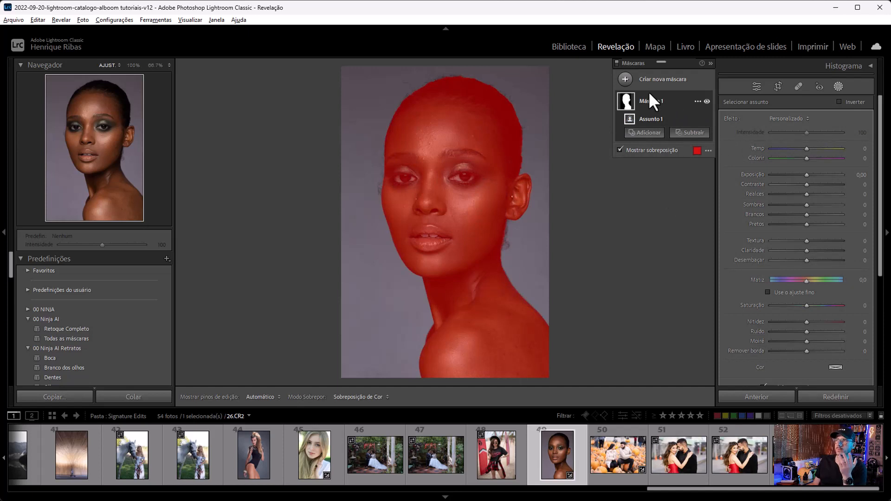
Create two separate people masks for Pessoa 1: Pele do rosto and Pele corporal
click(625, 78)
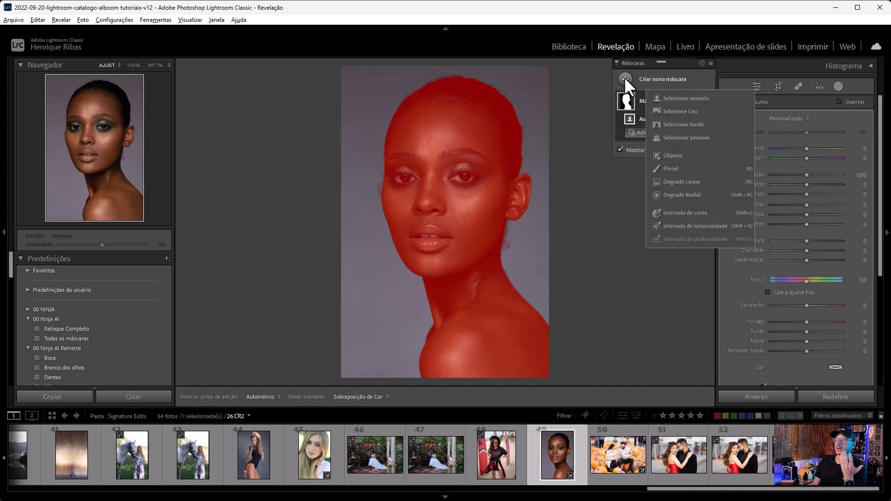
click(678, 136)
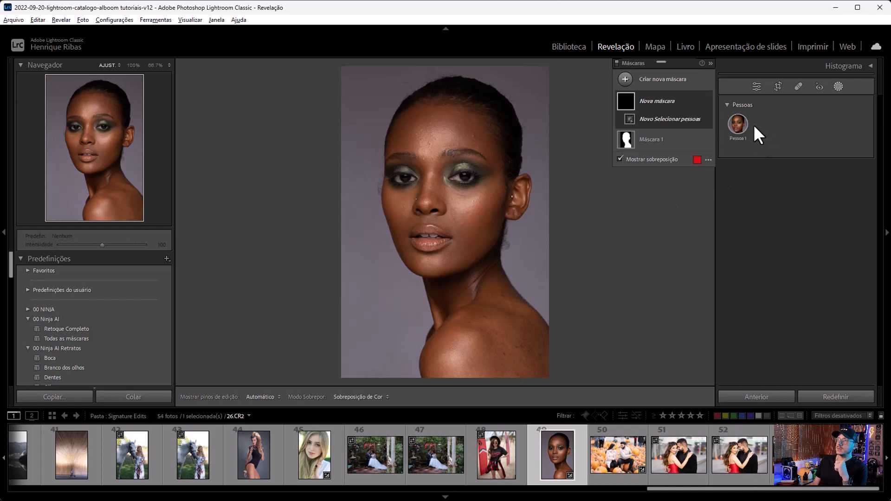
mouse_move(736, 121)
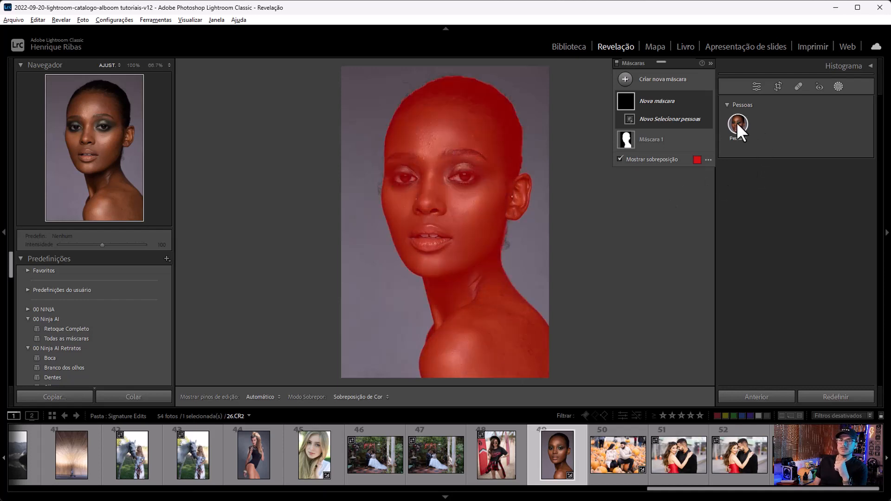
click(740, 122)
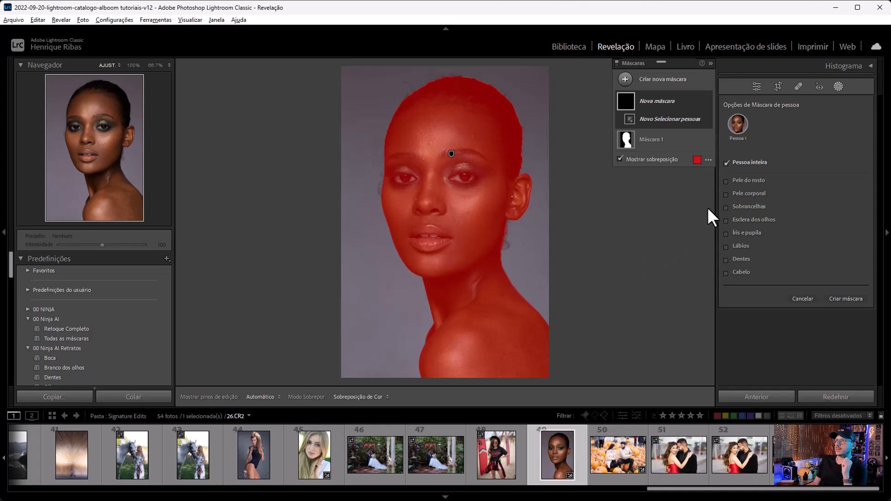
click(726, 181)
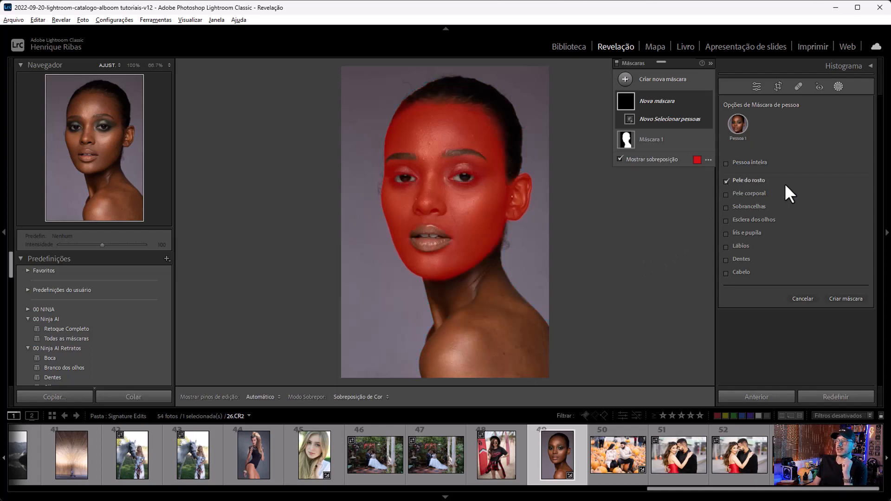
click(726, 194)
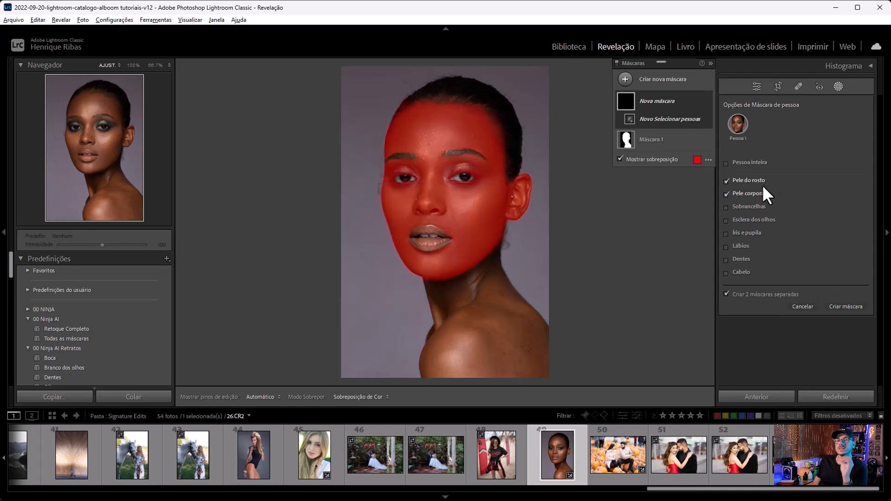
click(844, 307)
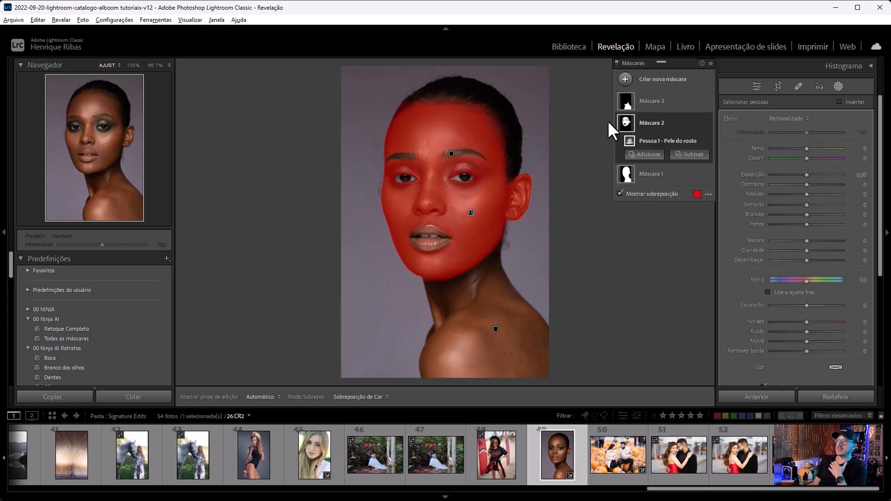
On the Pele do rosto mask, set Textura to -49, Claridade to -25, Nitidez to 63 and Ruído to 26
click(623, 109)
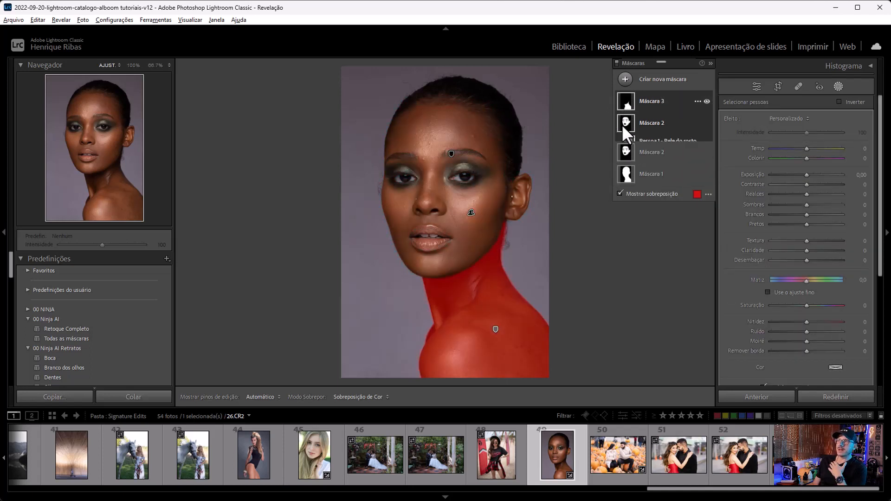
click(626, 154)
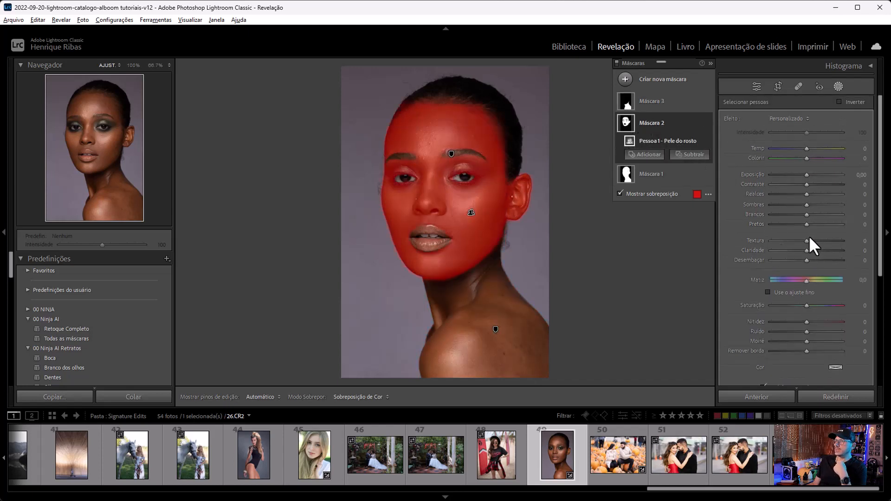
mouse_move(805, 240)
mouse_down()
mouse_move(792, 239)
mouse_move(797, 251)
mouse_up()
drag(829, 321, 815, 331)
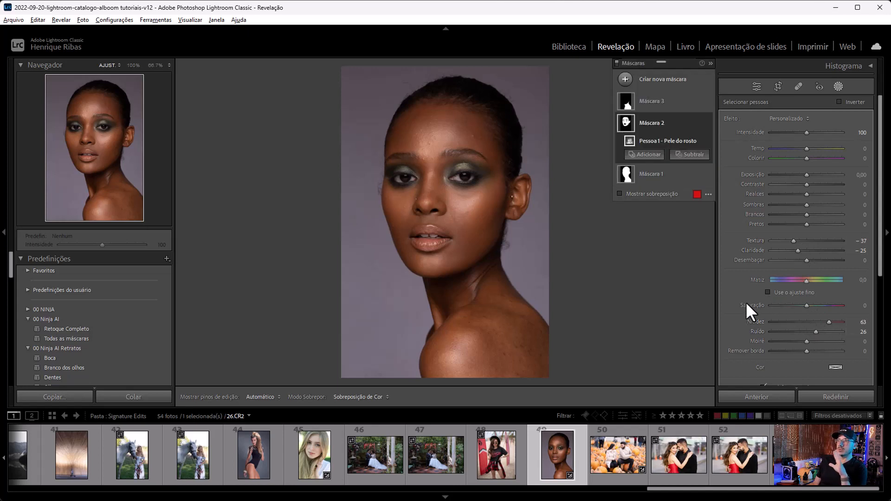
drag(791, 240, 787, 240)
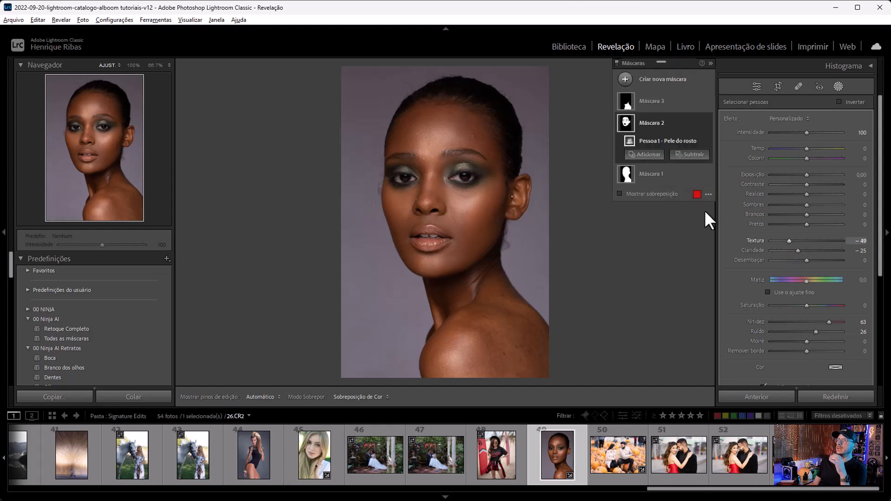
On the Pele corporal mask, set Textura to -23, Claridade to -11, Nitidez to 67 and Ruído to 18
click(624, 102)
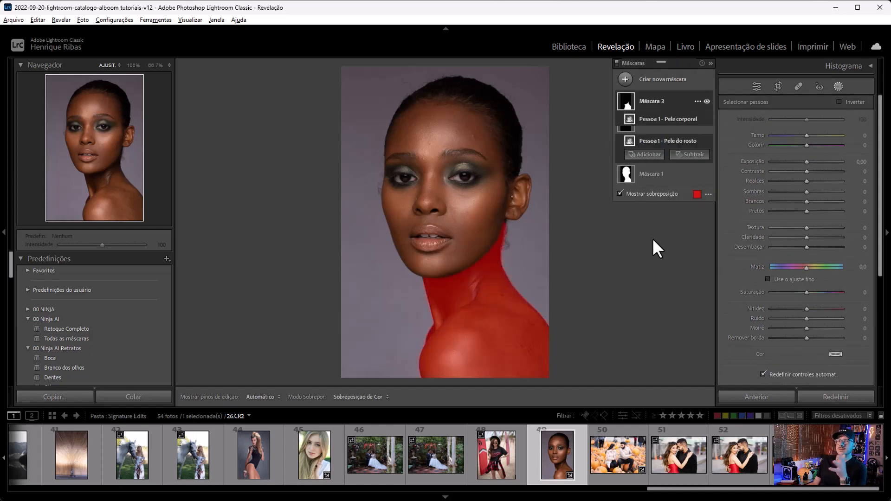
mouse_move(806, 241)
mouse_down()
mouse_move(798, 240)
mouse_move(801, 250)
mouse_up()
drag(823, 321, 814, 331)
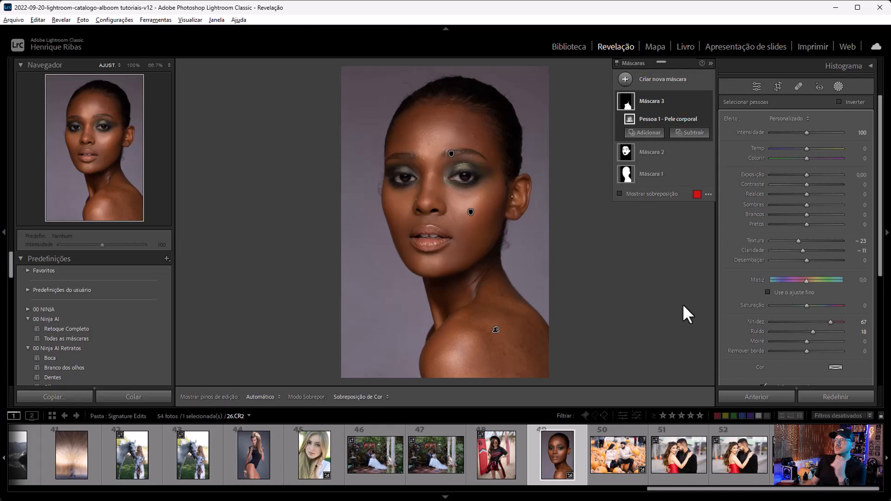
Create separate people masks for Pessoa 1's Sobrancelhas, Esclera dos olhos, Íris e pupila, Lábios and Cabelo
click(625, 78)
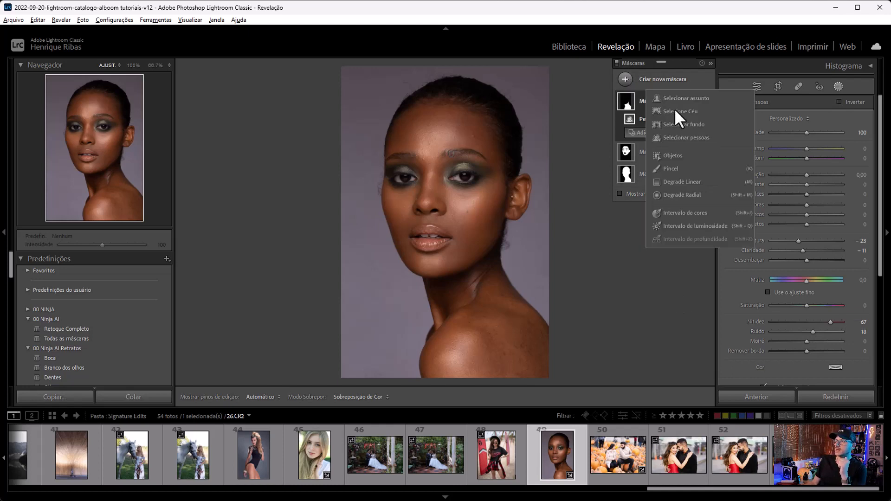
click(677, 137)
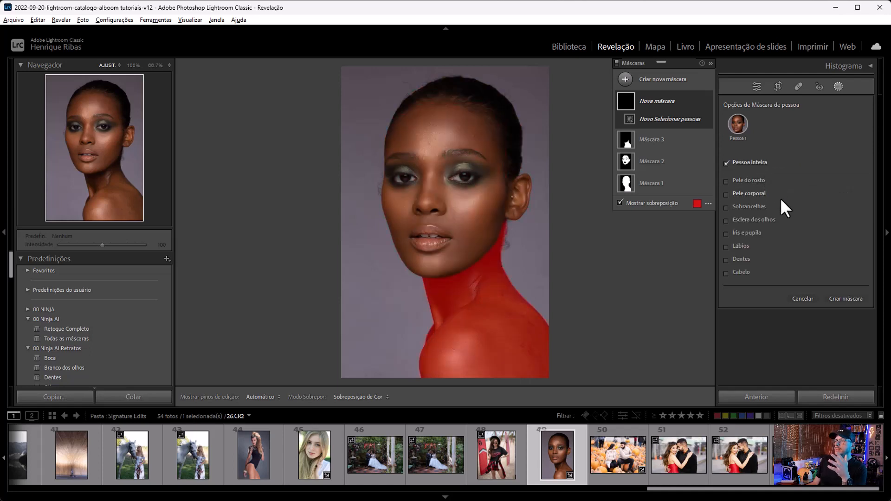
click(725, 207)
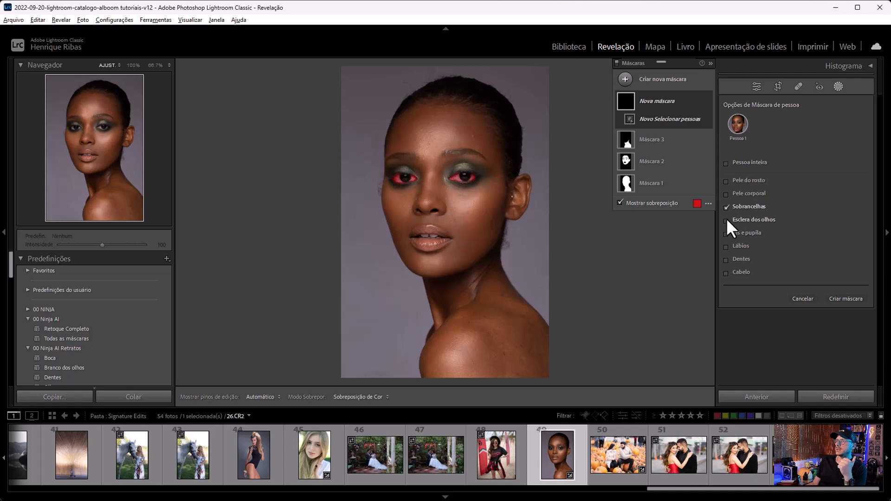
click(725, 220)
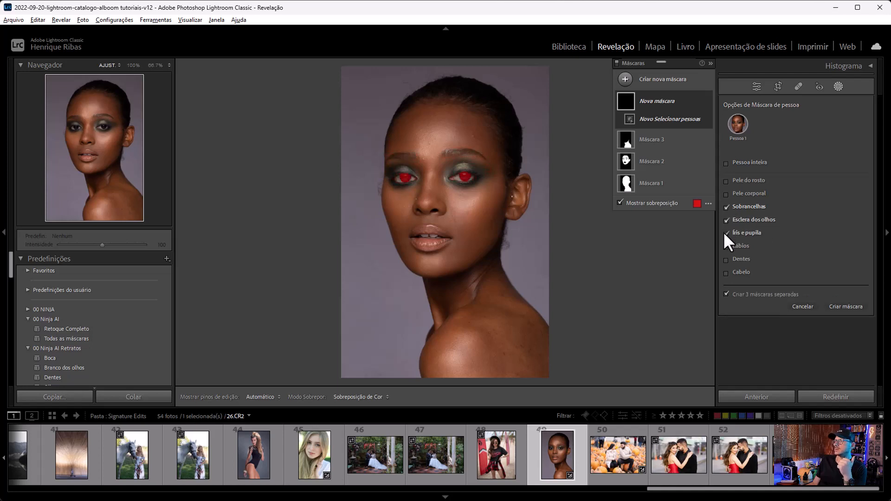
click(725, 246)
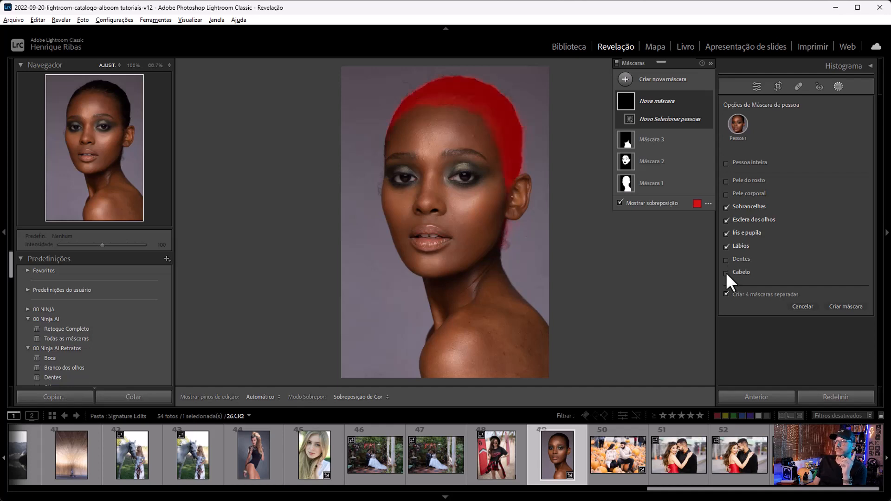
click(833, 303)
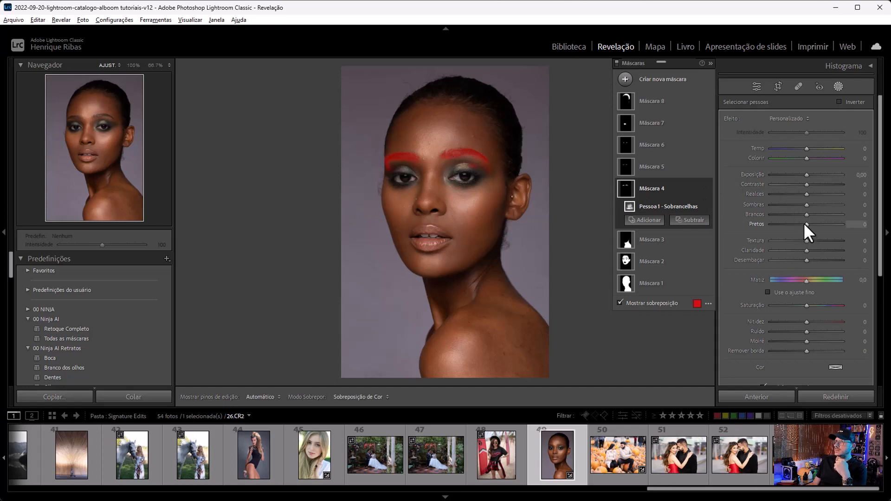
Darken the Sobrancelhas mask with Pretos at -19 and Exposição at -0,22
drag(803, 223, 797, 223)
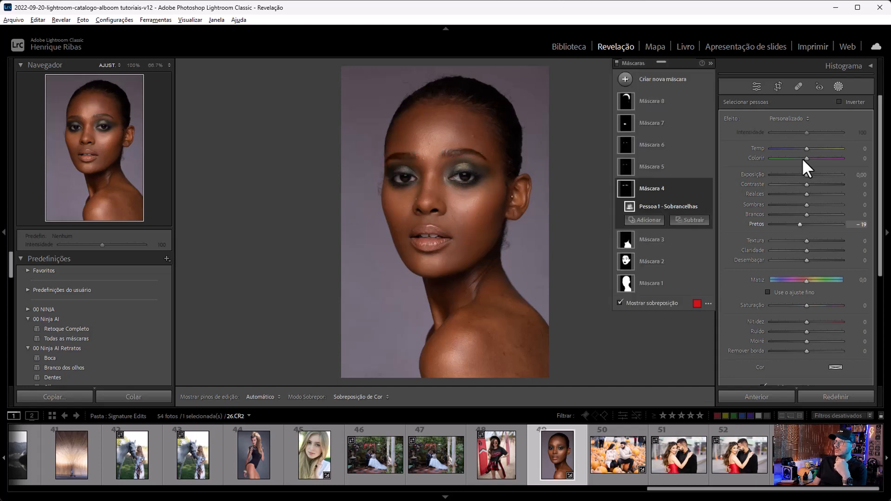
drag(805, 174, 804, 174)
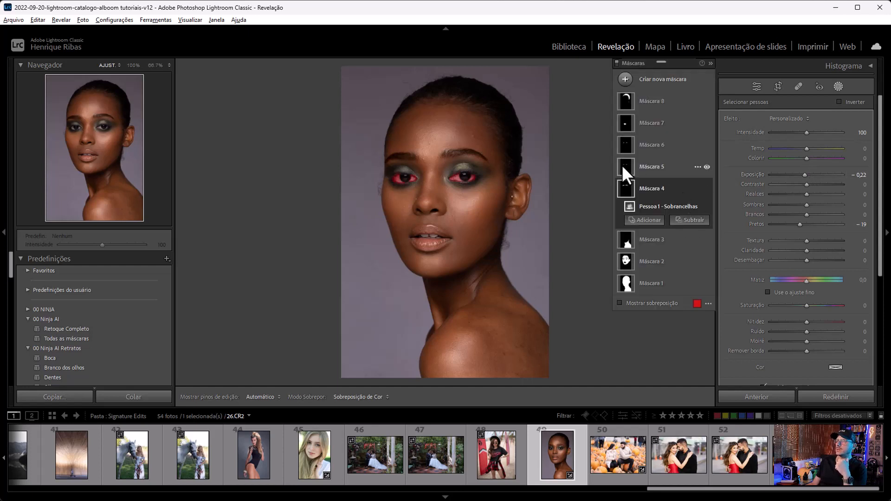
On the Esclera dos olhos mask, set Saturação to -48, Temp to 5 and Brancos to 10
click(621, 165)
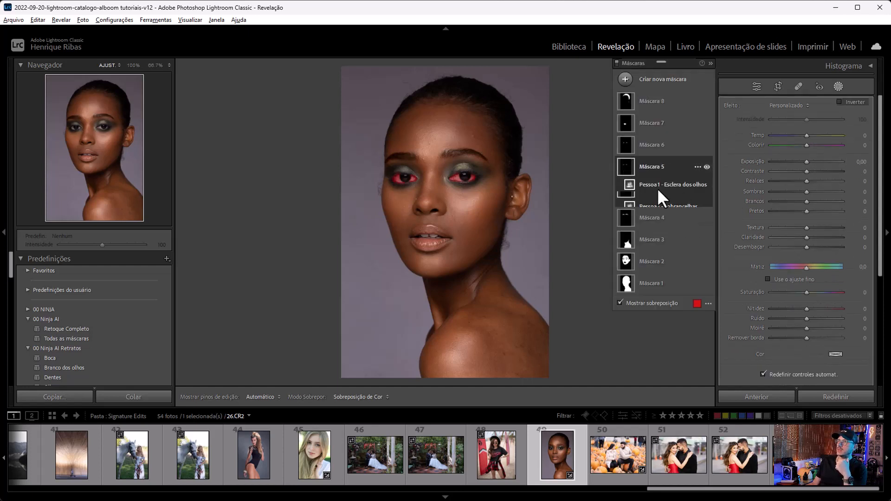
click(651, 186)
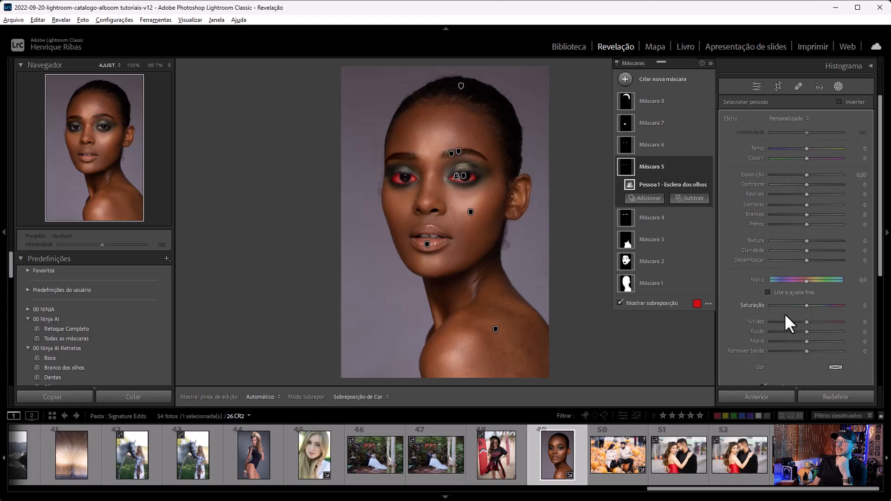
drag(806, 305, 789, 306)
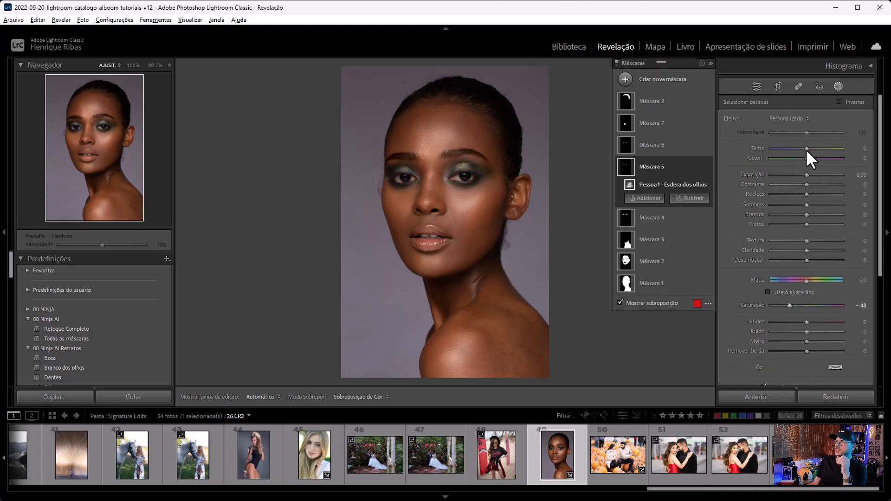
drag(806, 149, 807, 148)
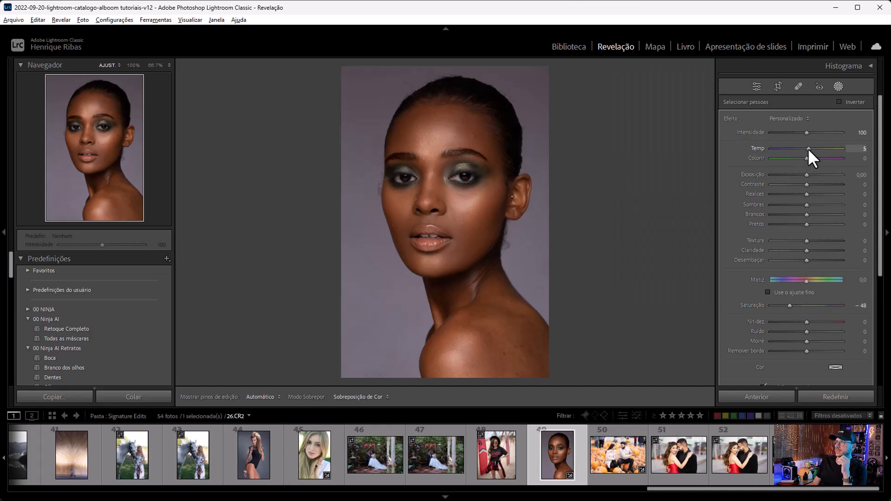
drag(808, 148, 808, 149)
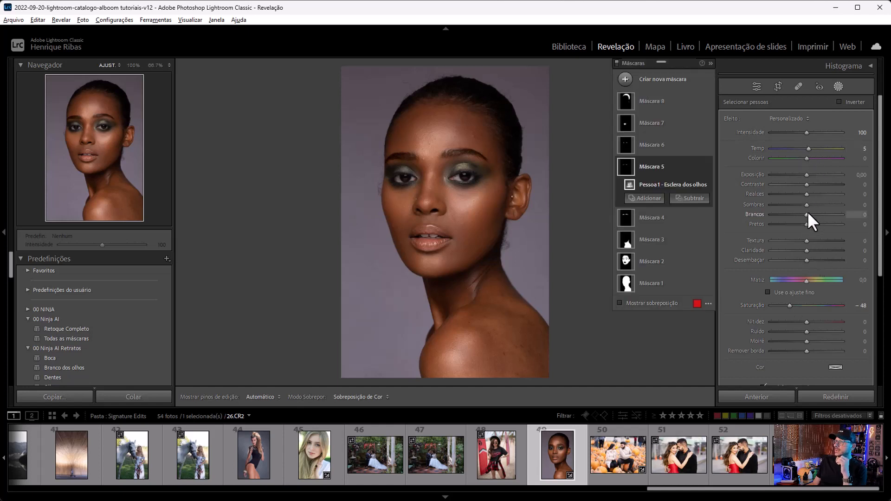
drag(808, 213, 811, 211)
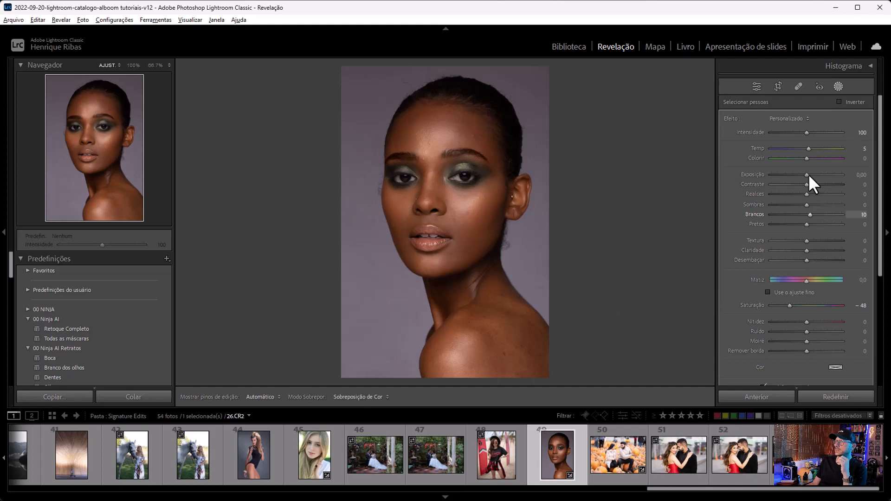
Raise Exposição to 0,22 on the Esclera dos olhos mask
drag(808, 173, 809, 172)
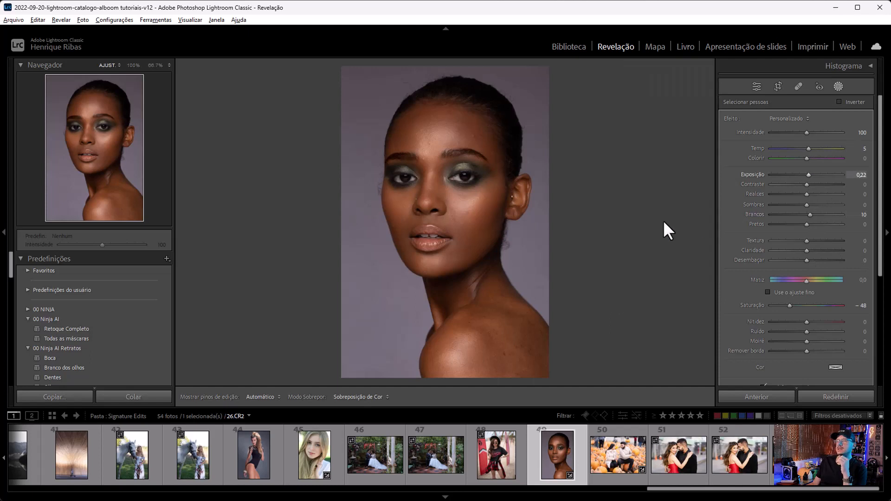
On the Íris e pupila mask, set Nitidez to 73, Textura to 42, Exposição to 0,11, Realces to 11, Sombras to 16 and Brancos to 32
click(626, 144)
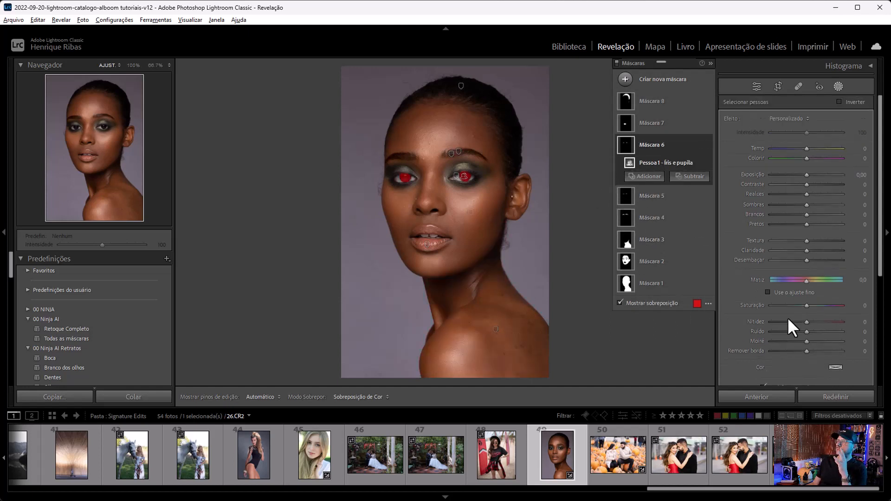
drag(832, 321, 831, 320)
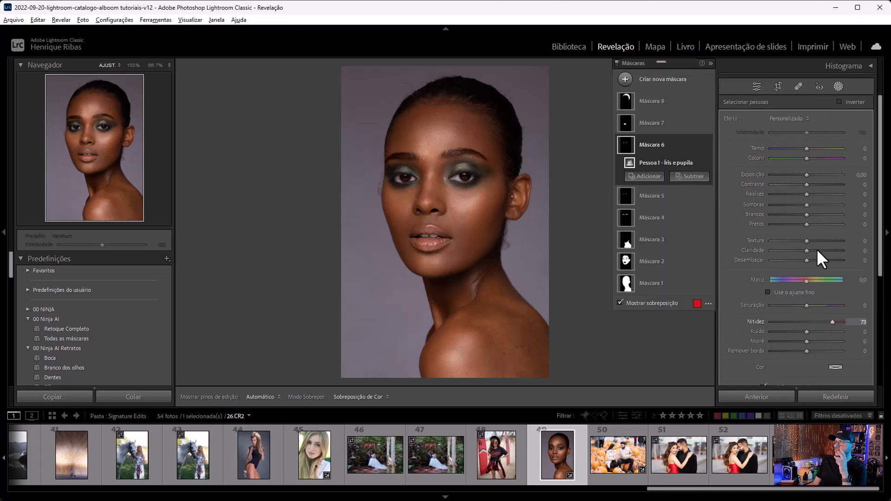
drag(817, 240, 807, 173)
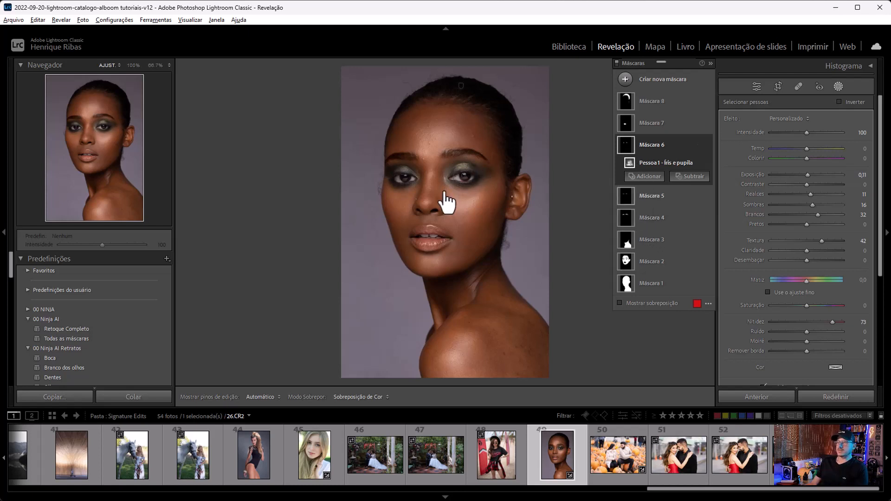
Examine the eyes up close, comparing them with the Íris e pupila mask (Máscara 6) hidden and shown
key(alt)
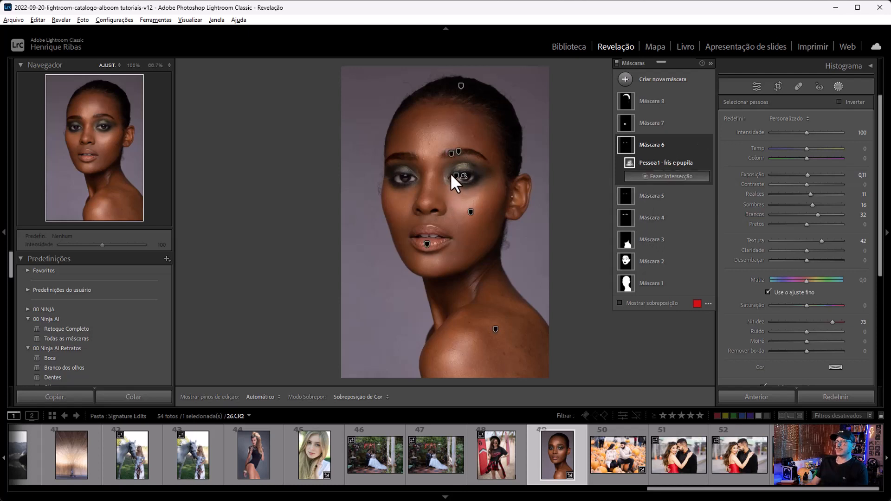
key(ctrl+equal)
key(ctrl+equal)
key(ctrl+equal)
key(ctrl+equal)
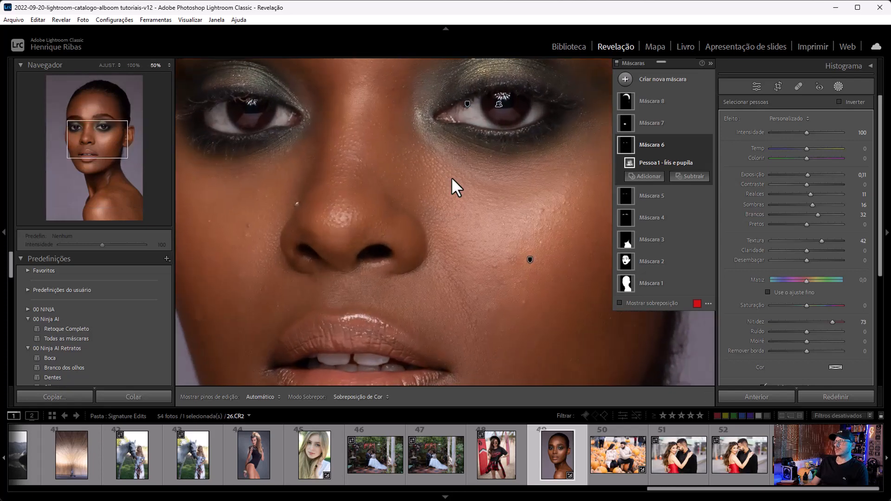
click(707, 145)
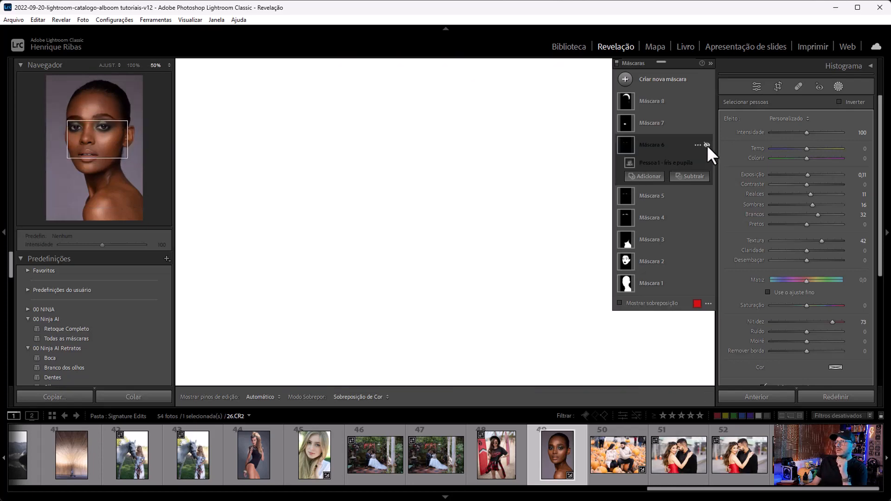
click(706, 142)
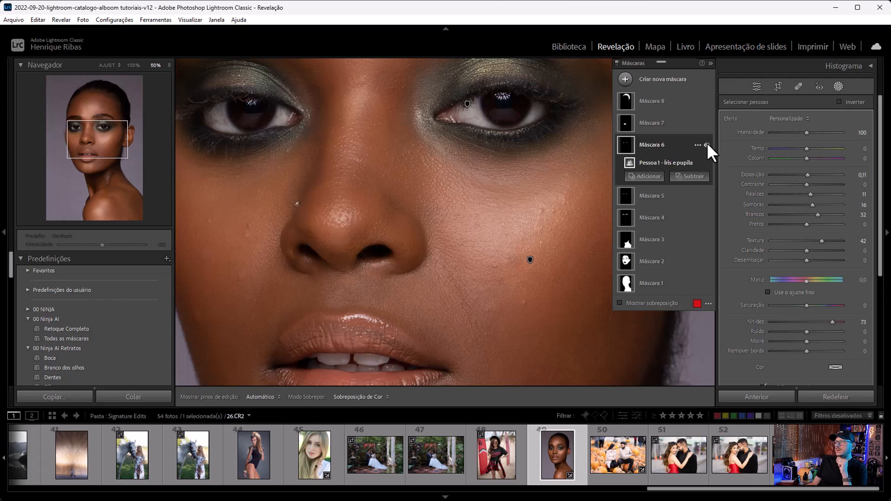
click(706, 143)
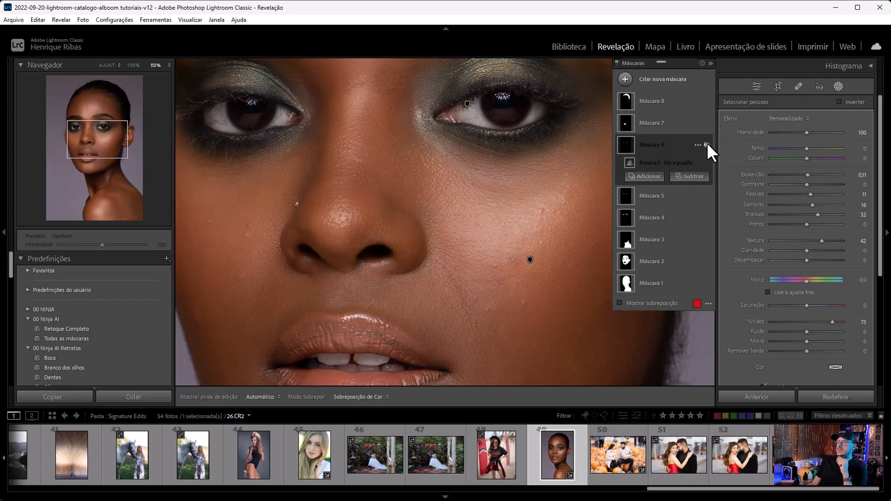
click(706, 143)
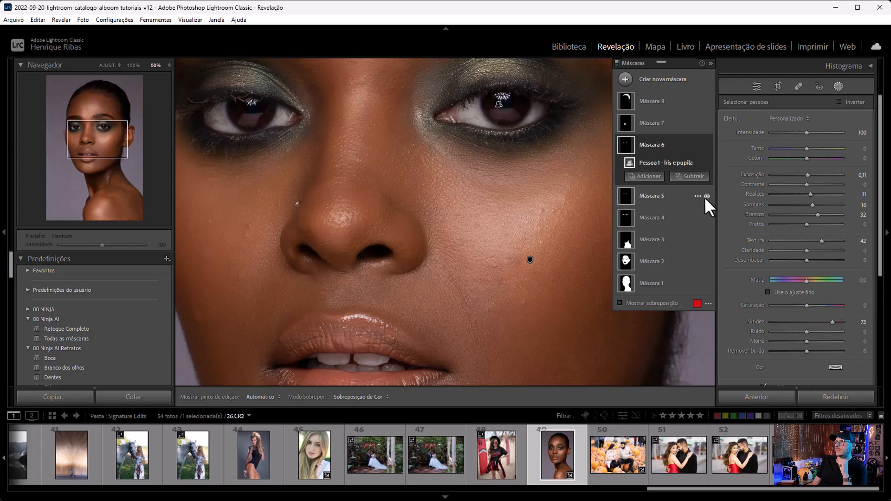
Compare the close-up with Máscara 5 hidden and shown, and likewise with Máscara 2 for the facial skin
click(706, 196)
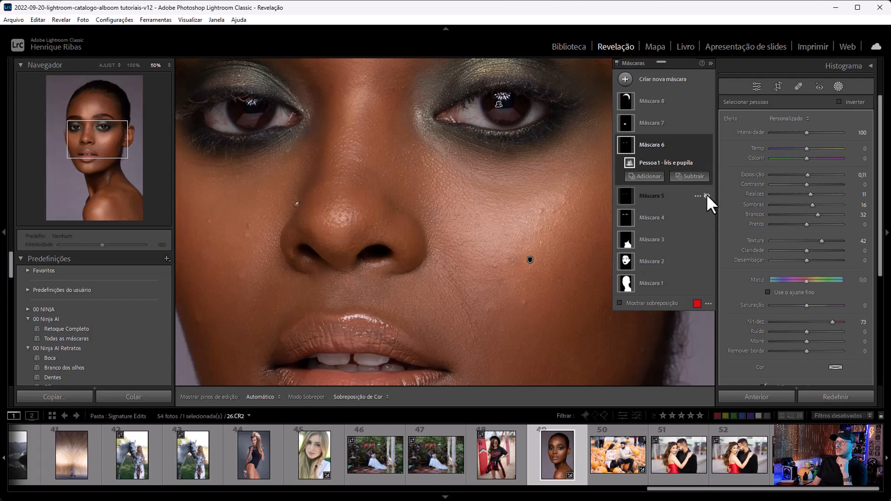
click(706, 196)
click(706, 196)
click(706, 196)
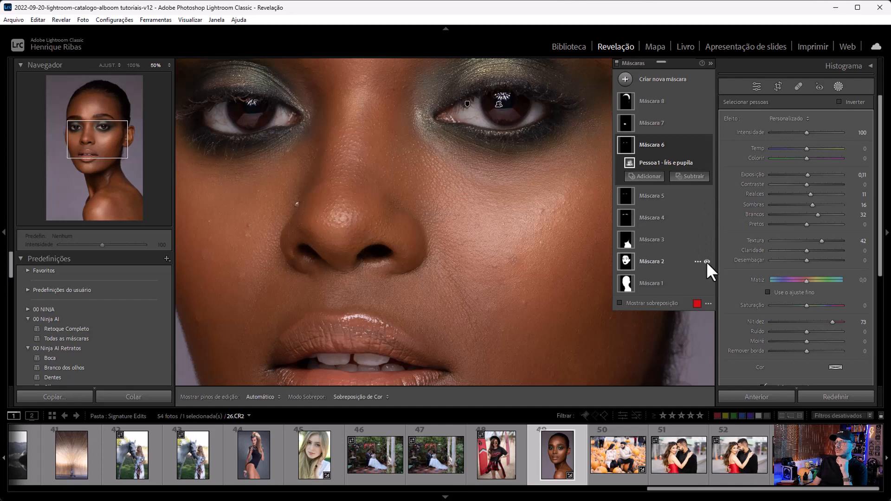
click(706, 262)
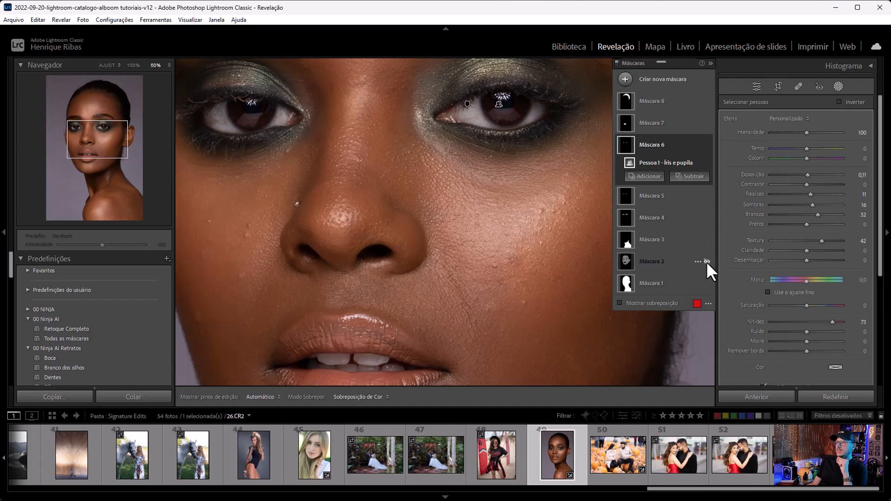
click(706, 262)
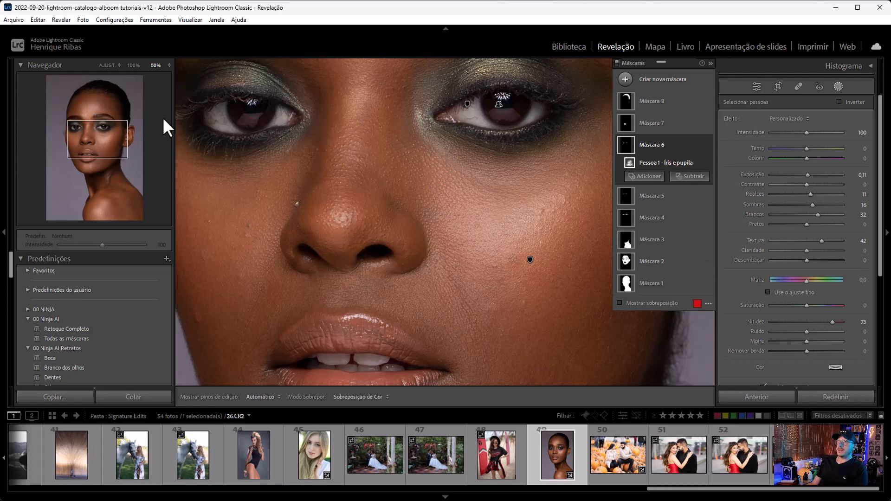
Compare the eyebrows with Máscara 4 hidden and shown, and return to viewing the whole photo
drag(83, 142, 78, 128)
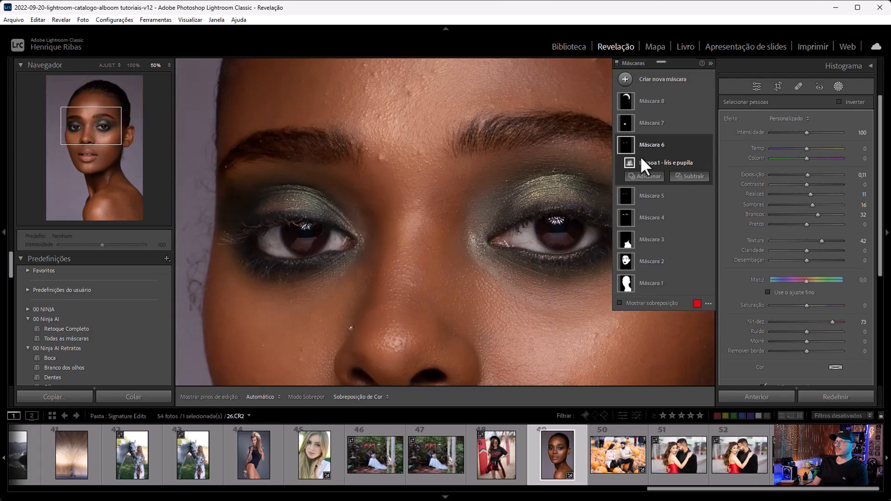
mouse_move(705, 217)
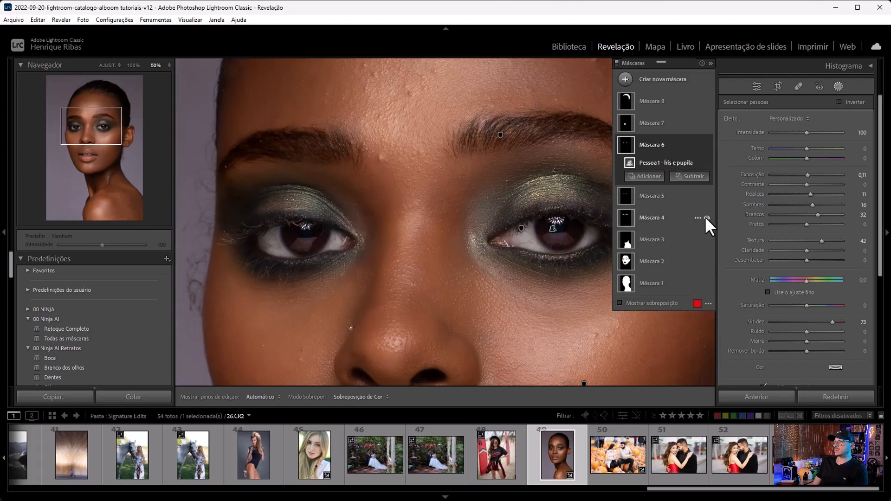
click(705, 216)
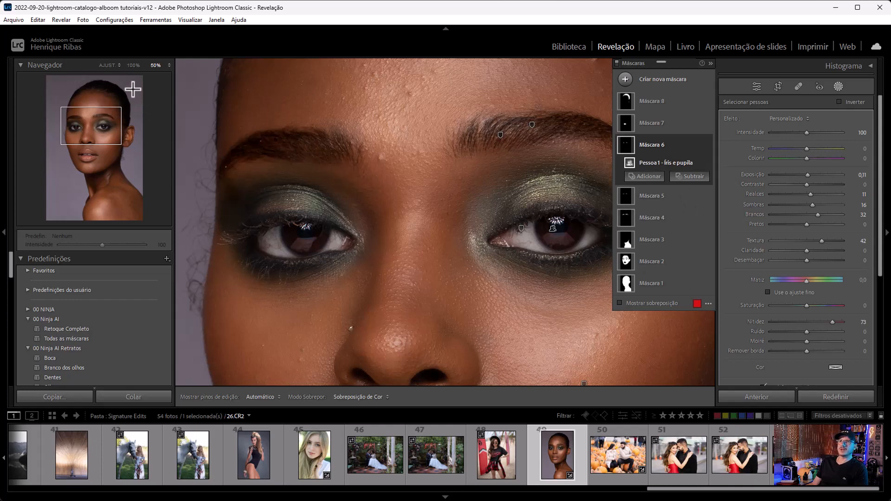
click(108, 66)
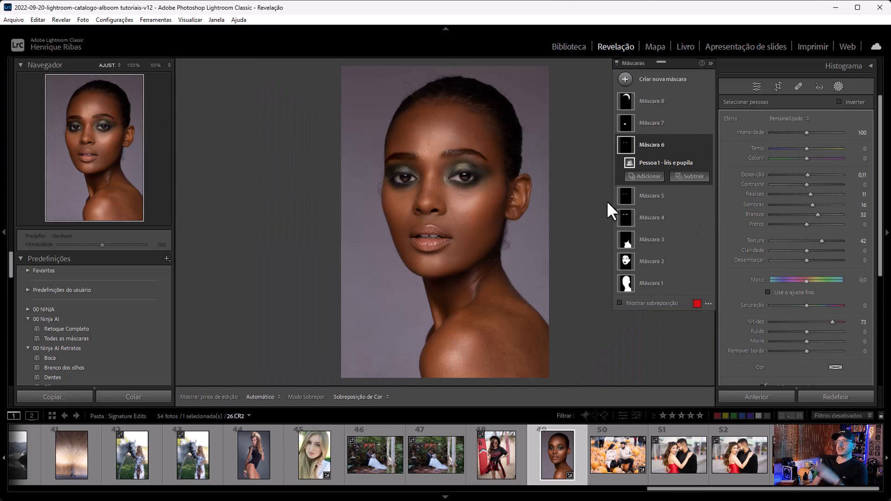
On the Lábios mask, set Desembaçar to -14, Textura to 22, Nitidez to 49 and Saturação to 15
click(622, 119)
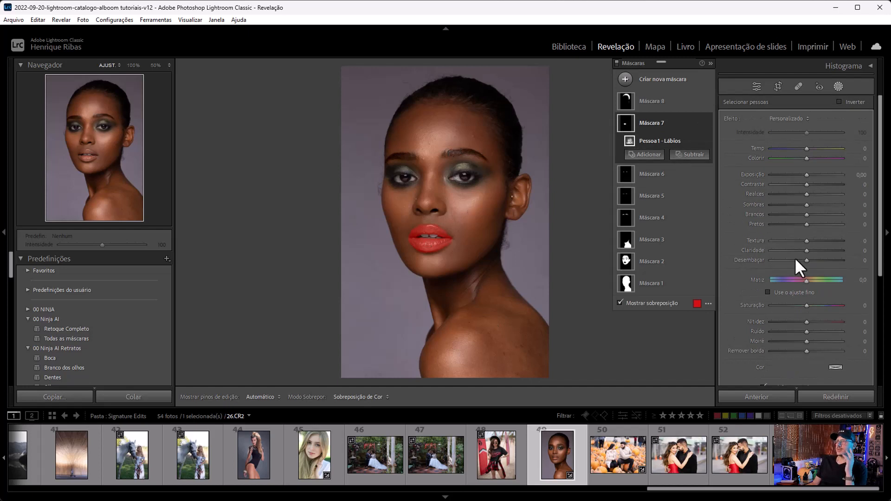
drag(805, 260, 816, 240)
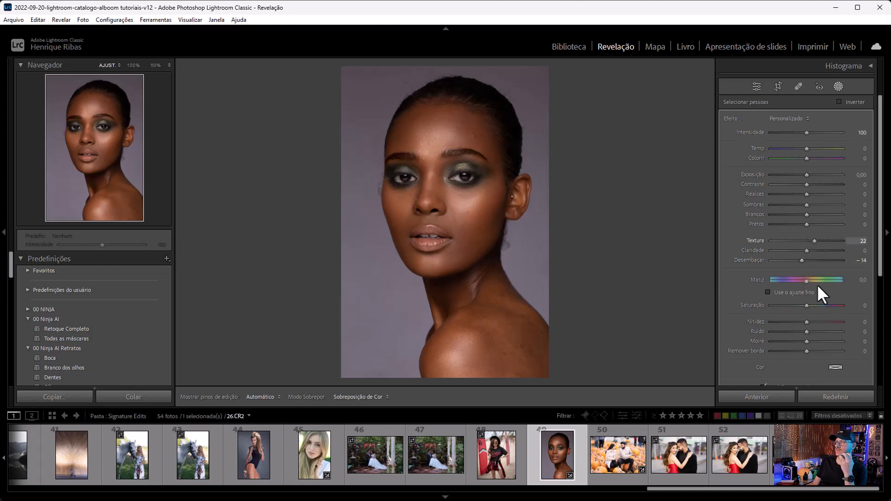
drag(825, 321, 811, 306)
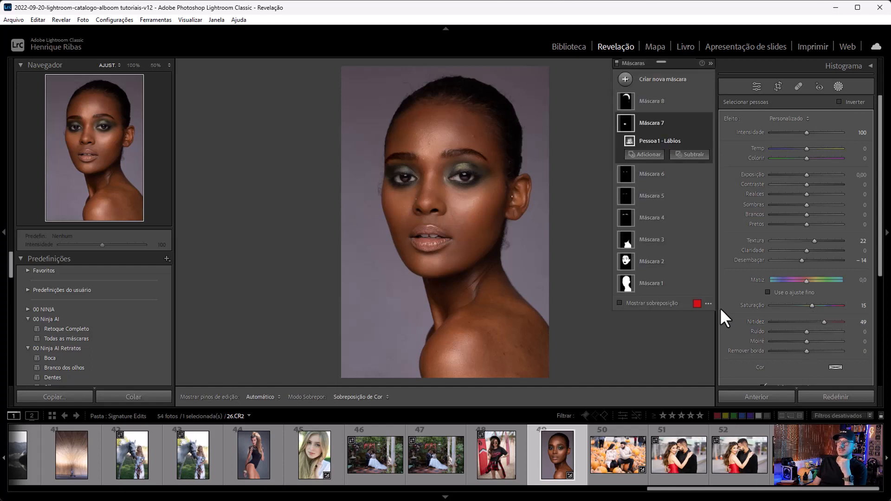
On the Cabelo mask, set Exposição to 0,27, Textura to 22, Claridade to 8, Nitidez to 68 and Brancos to 11
click(626, 99)
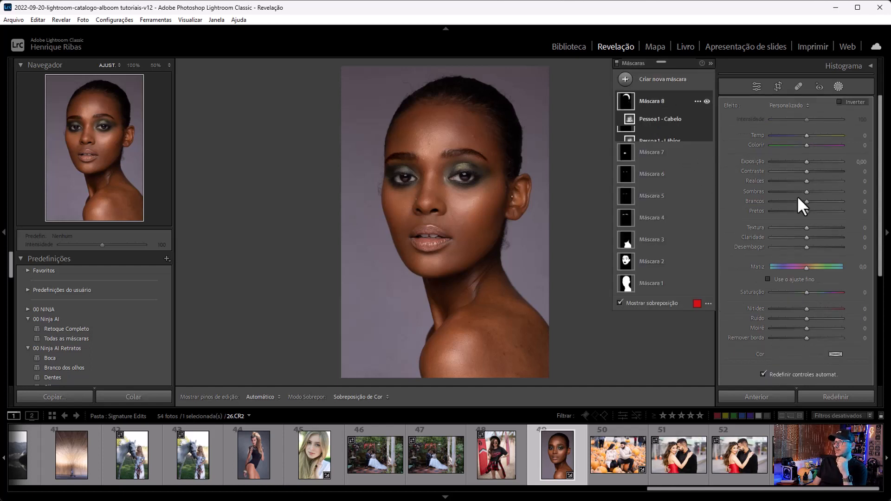
drag(806, 173, 808, 202)
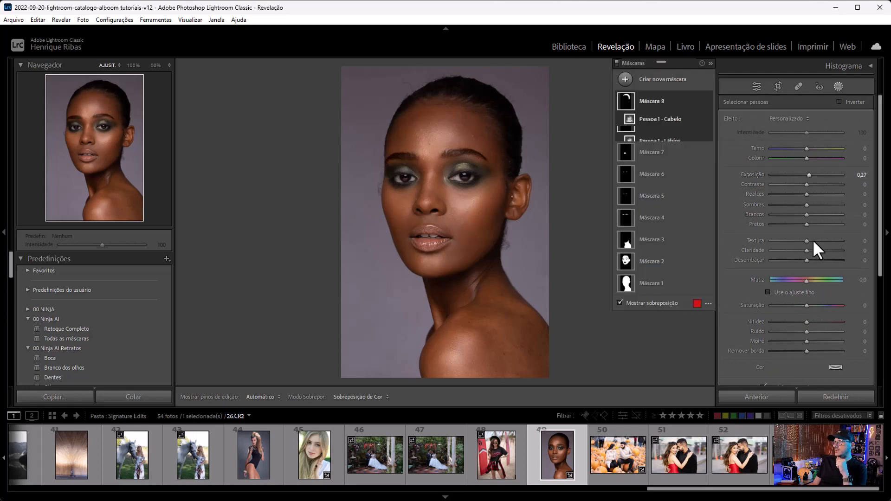
drag(812, 239, 812, 251)
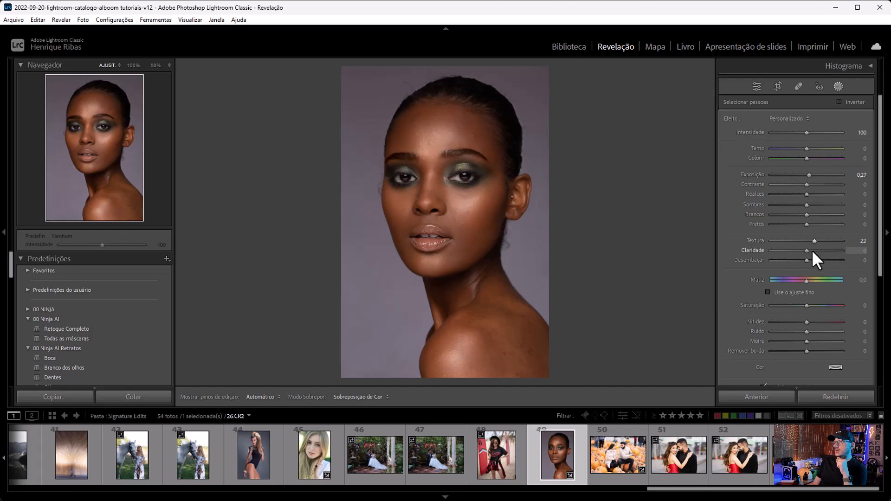
drag(827, 322, 830, 321)
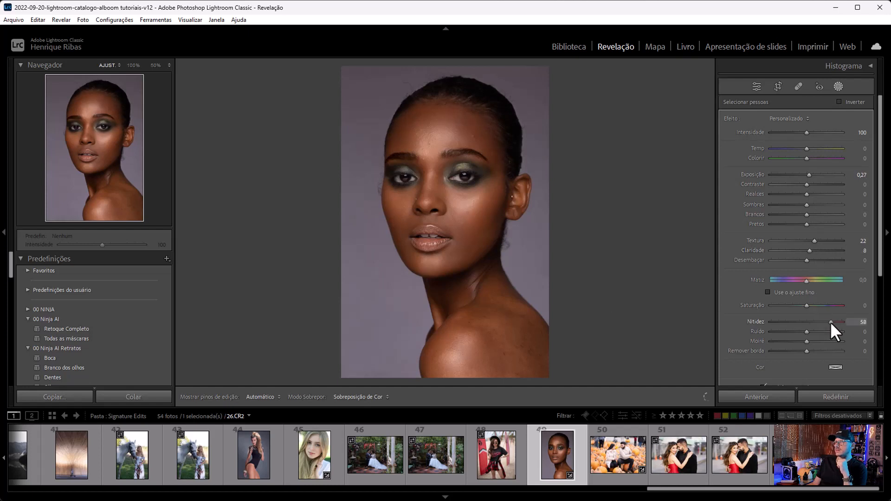
drag(811, 215, 810, 216)
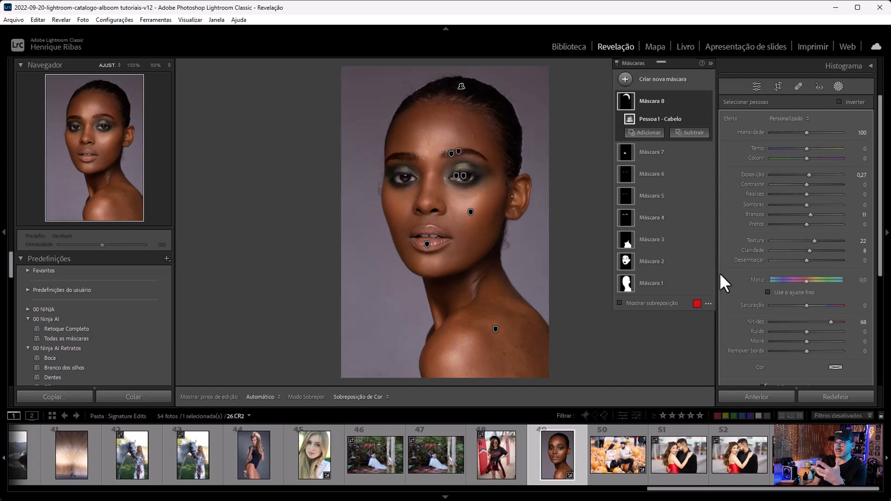
Open couple photo 51, check Pessoa 1's mask options without creating a mask, and reset the photo's edits
click(681, 453)
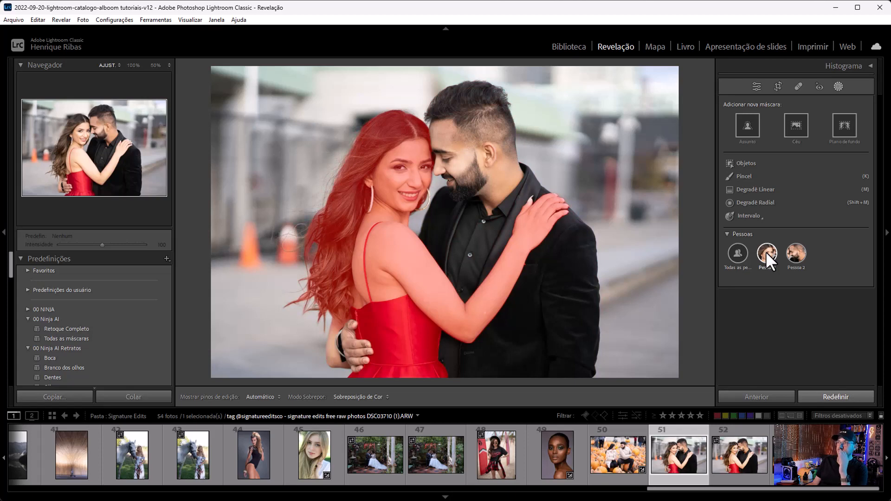
click(766, 252)
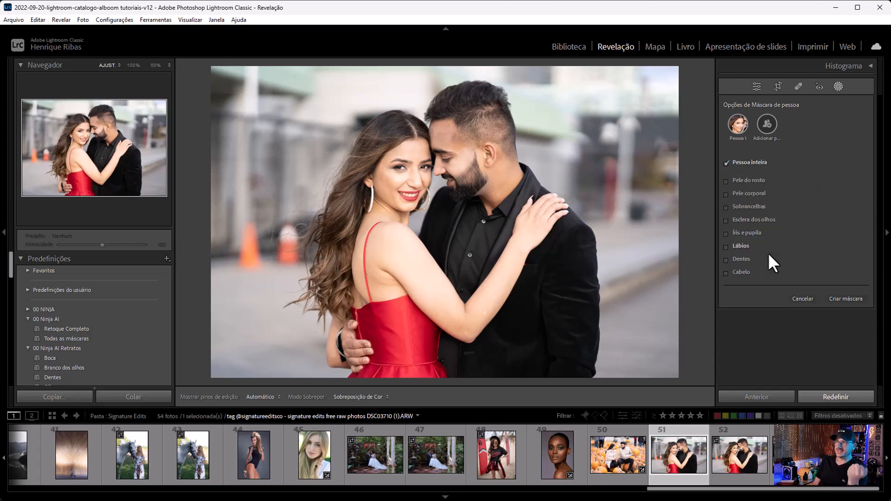
click(805, 298)
click(818, 395)
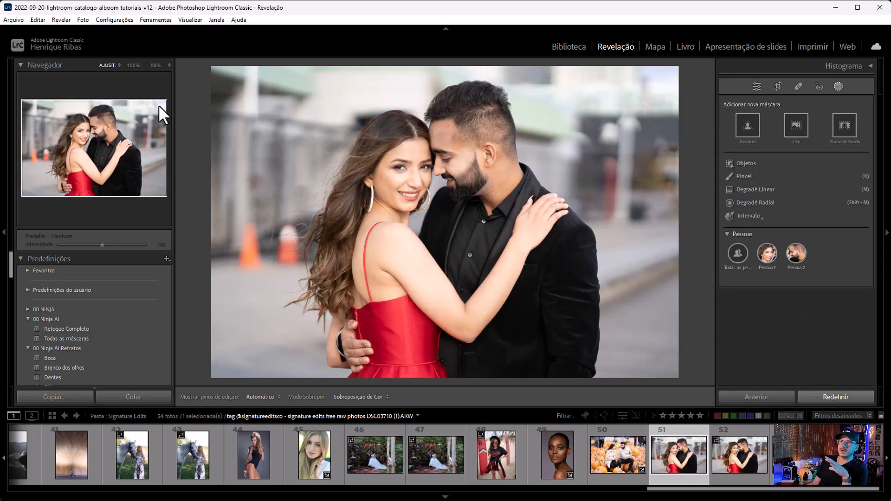
Apply the 00 Ninja AI presets Retoque Completo and Todas as máscaras to the couple photo
click(20, 65)
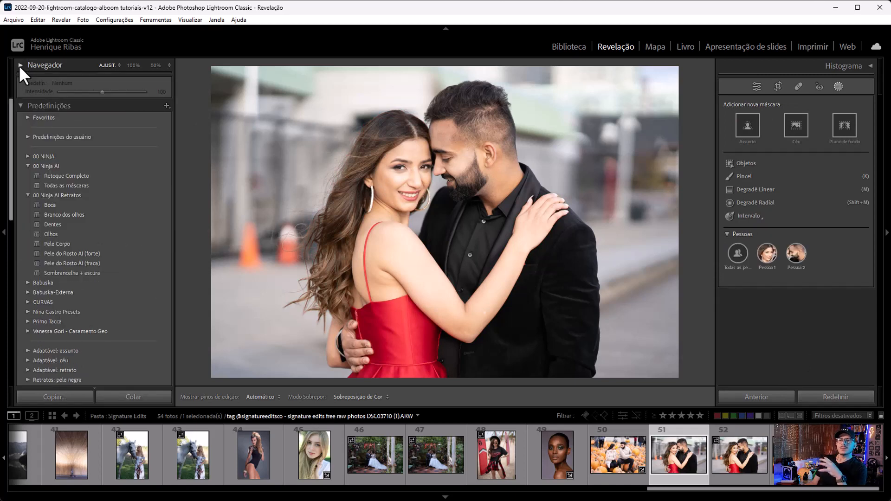
click(80, 176)
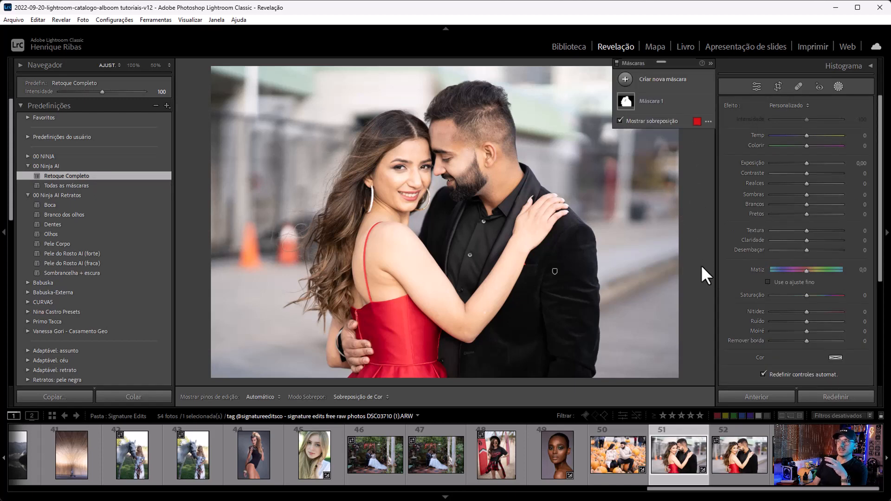
mouse_move(624, 101)
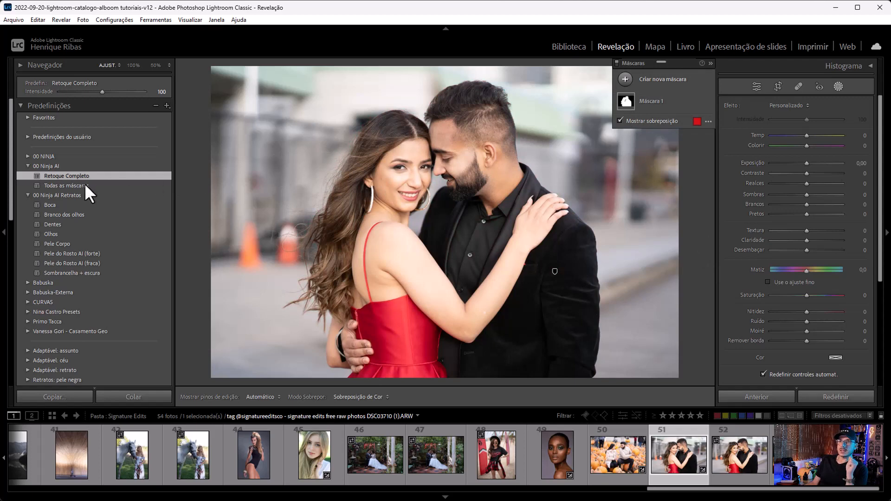
click(85, 186)
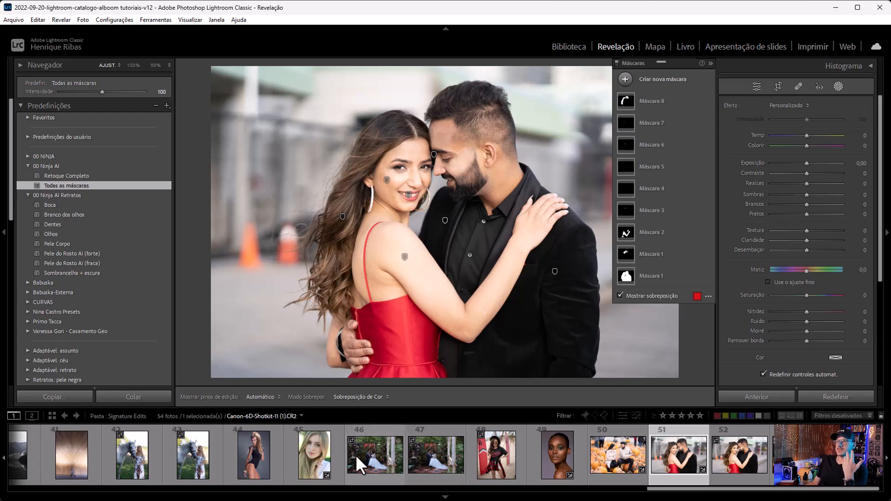
Open photo 44 of the woman in the black bodysuit and apply the preset Pele do Rosto AI (forte)
click(271, 460)
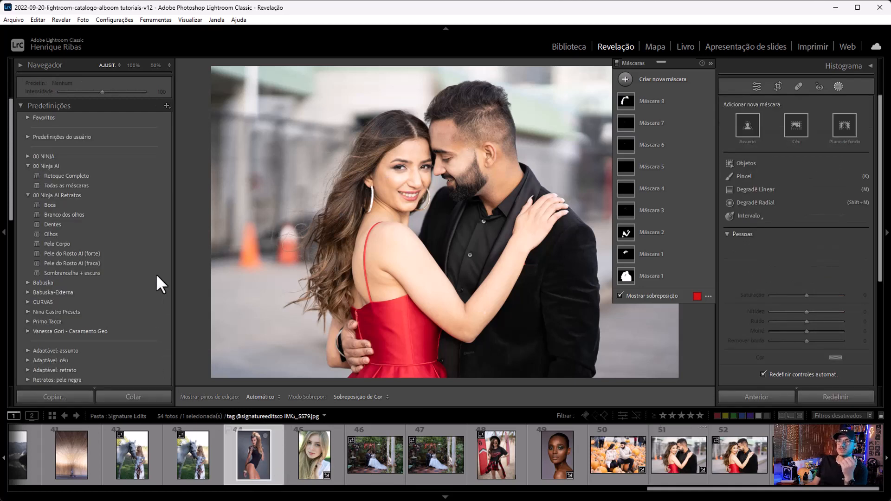
click(58, 252)
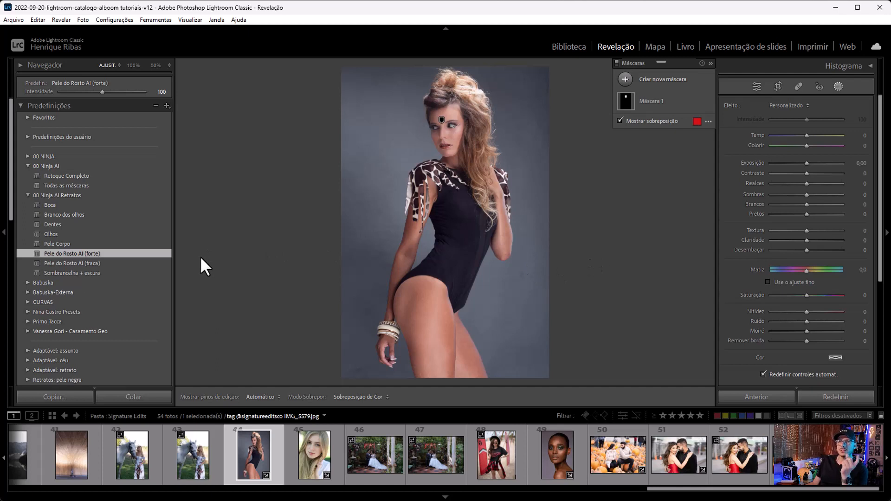
Apply the 00 Ninja AI Retratos presets Pele Corpo, Olhos, Branco dos olhos and Boca to the photo
click(111, 243)
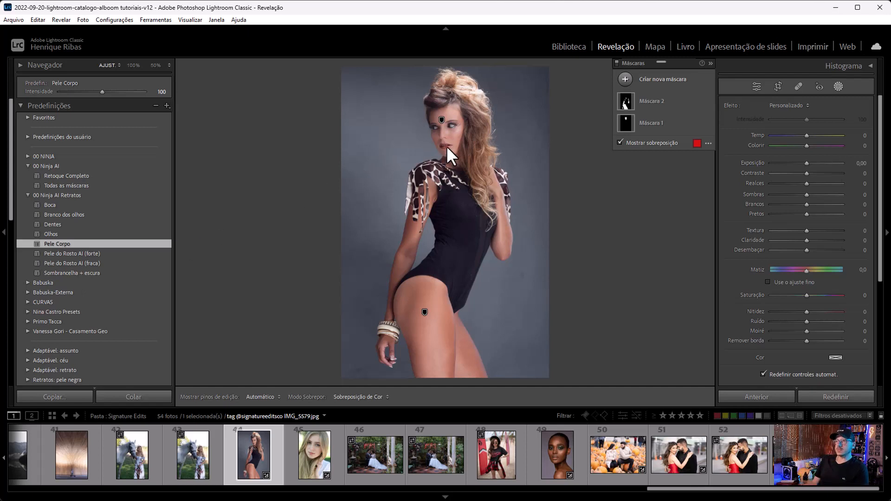
key(alt)
click(452, 123)
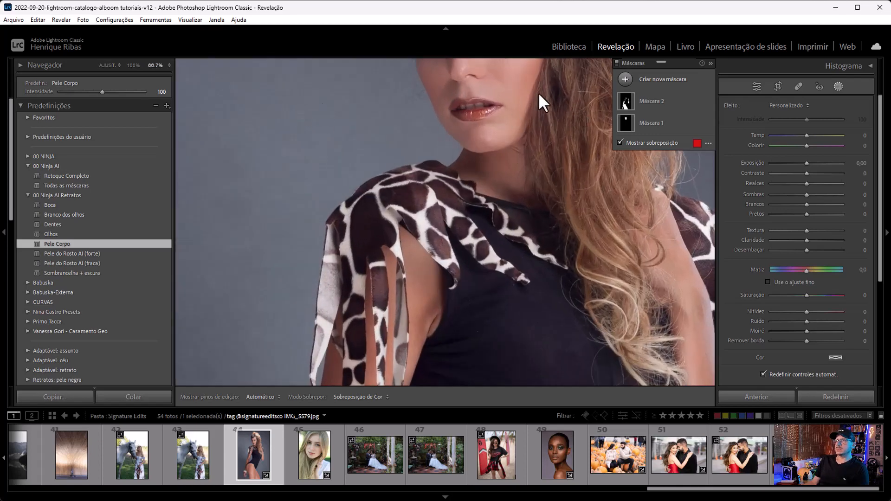
drag(500, 87, 479, 239)
key(ctrl+=)
key(ctrl+=)
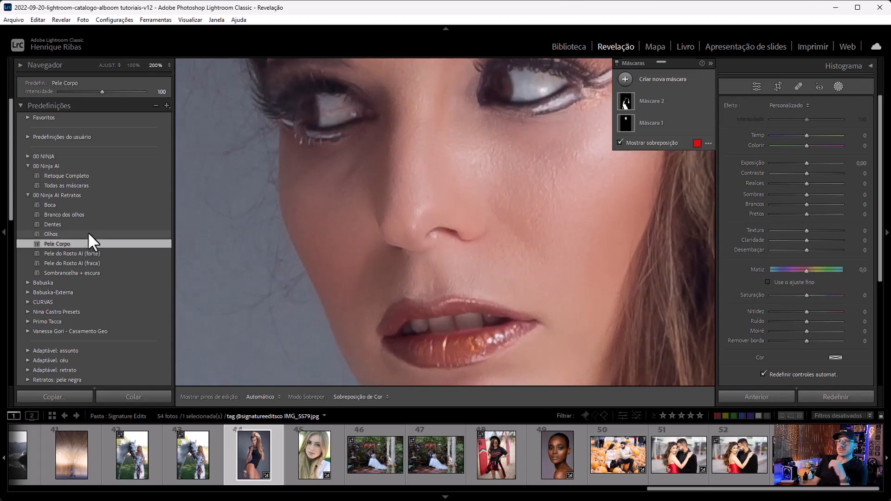
click(74, 235)
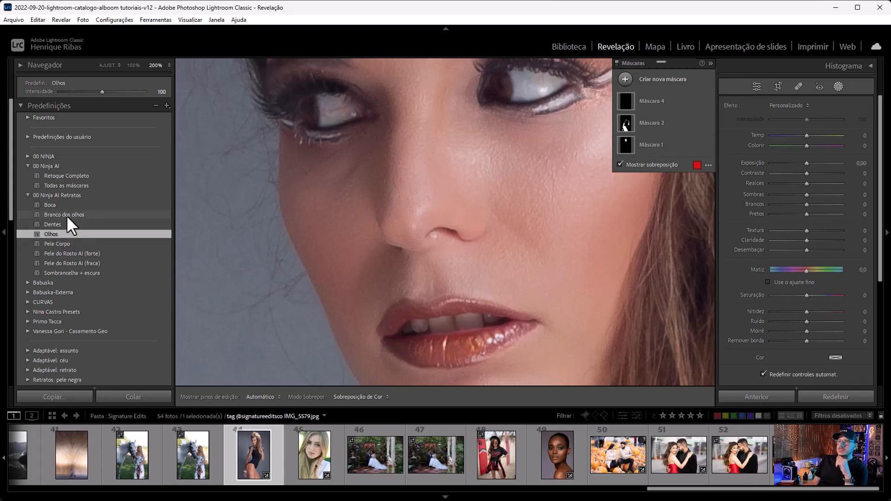
click(66, 215)
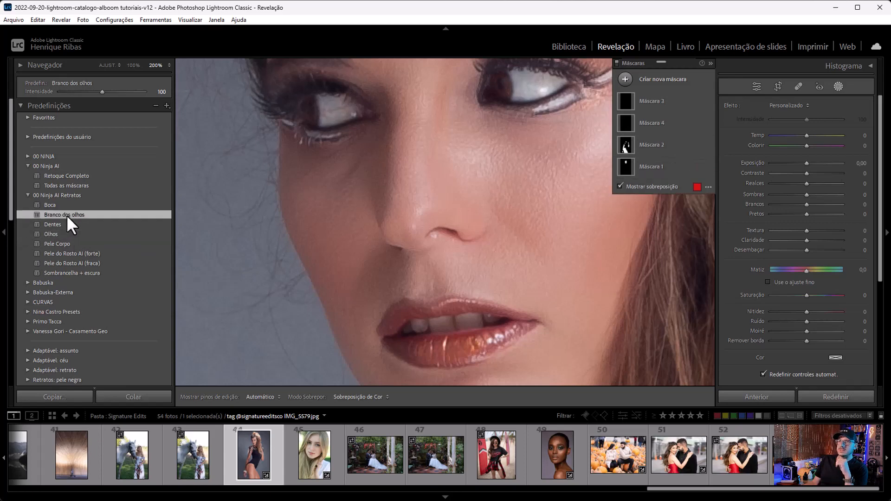
click(65, 205)
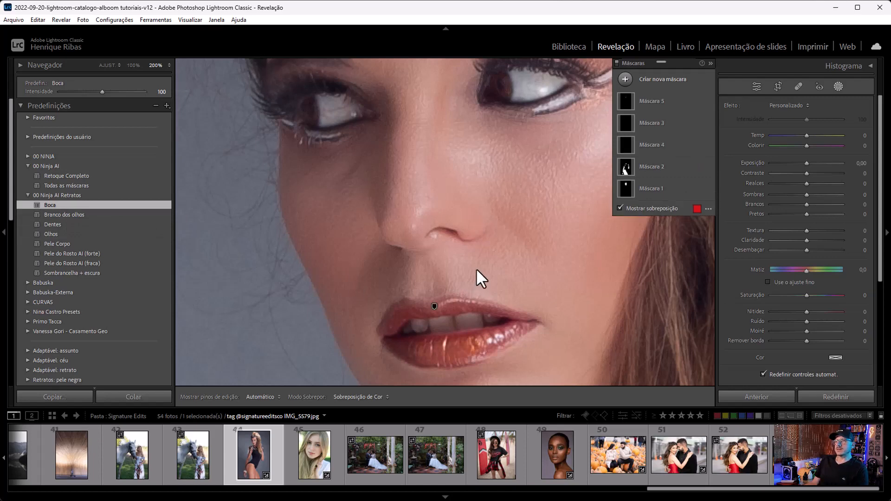
Create a new people mask covering only Pessoa 1's Cabelo
key(ctrl+minus)
key(ctrl+minus)
key(ctrl+minus)
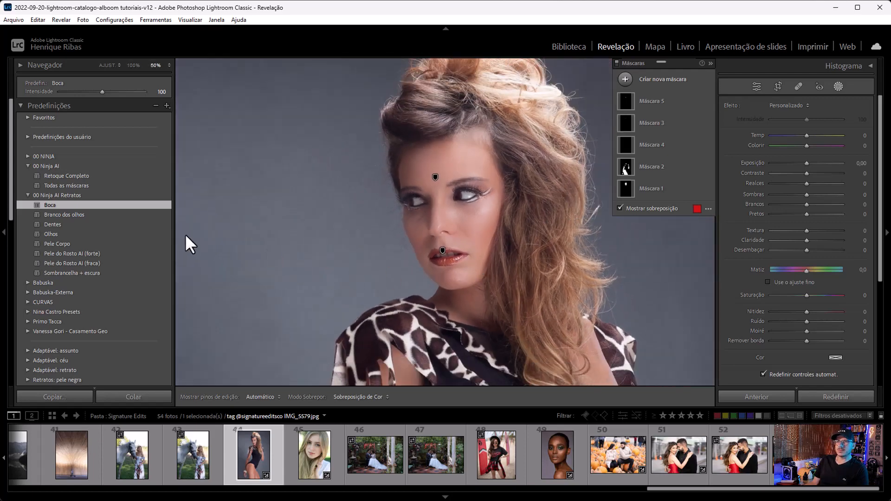
click(626, 77)
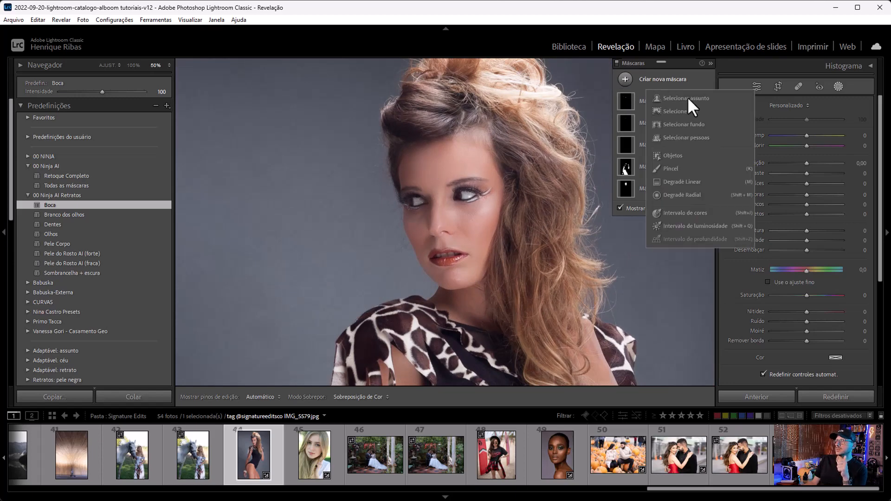
key(Escape)
click(703, 138)
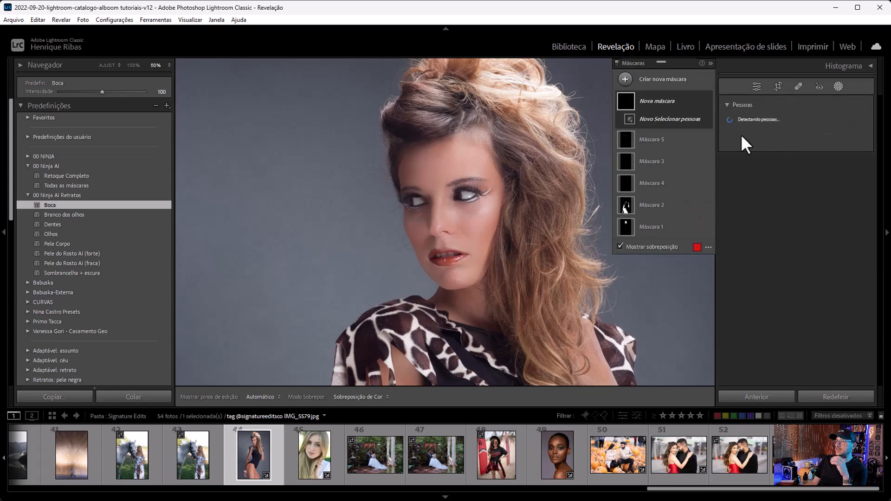
click(739, 135)
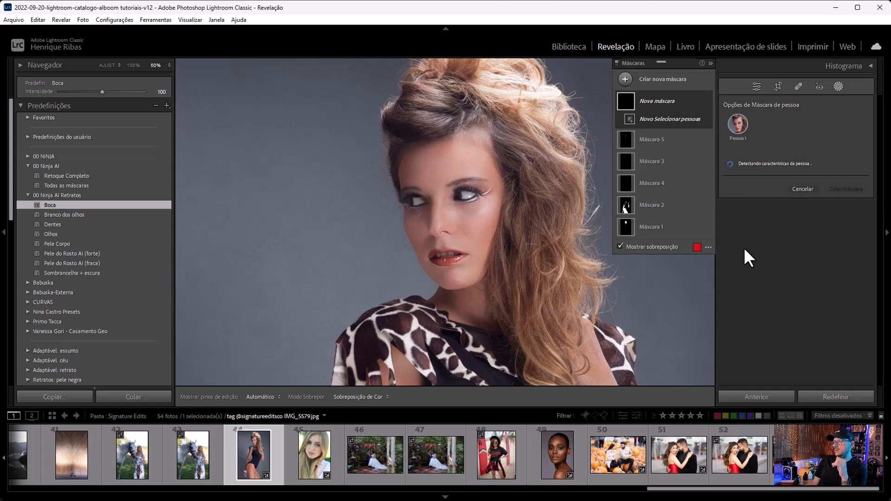
click(742, 271)
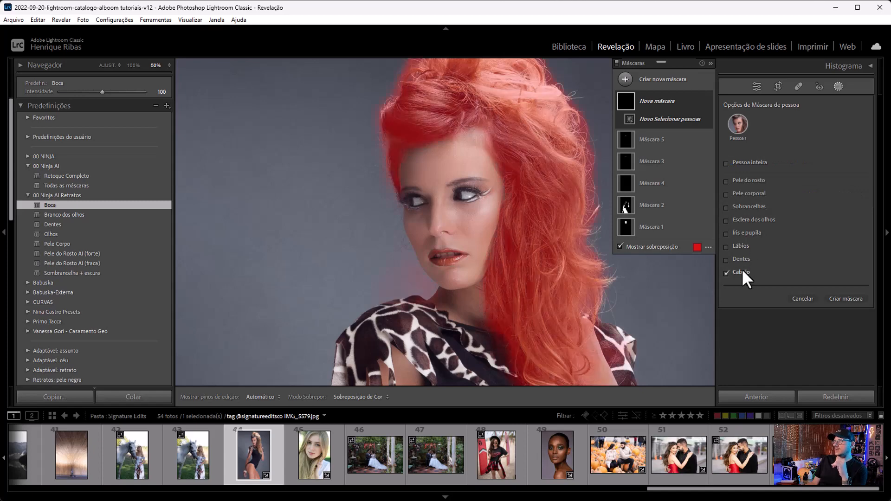
click(831, 296)
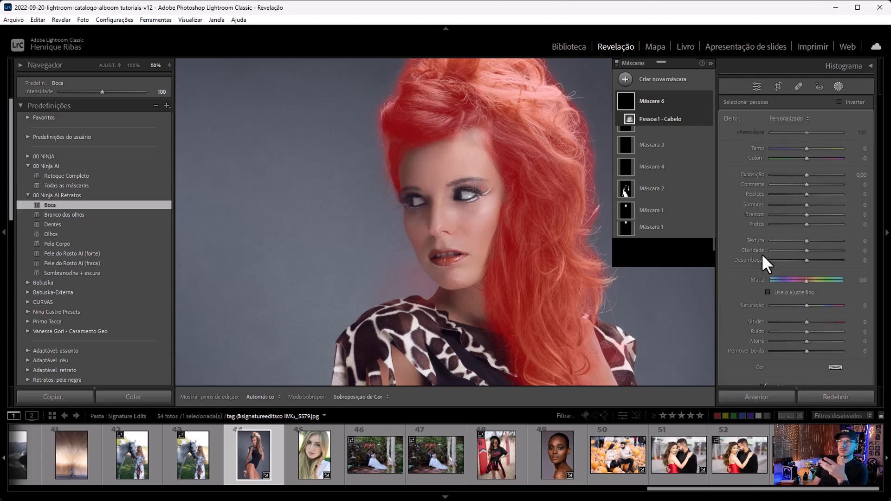
On the Cabelo mask, set Exposição 0,11, Brancos 8, Pretos -11, Textura 22, Claridade 3, Desembaçar 5 and Nitidez 67
drag(806, 172, 806, 174)
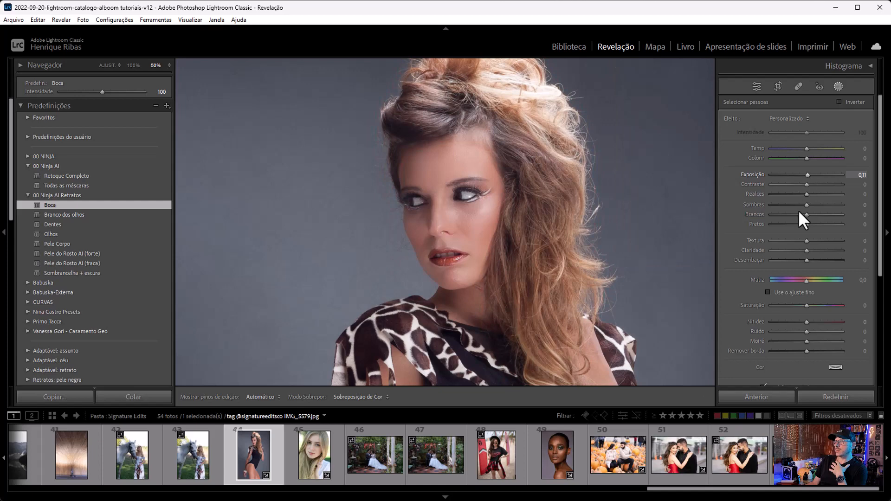
drag(804, 214, 810, 214)
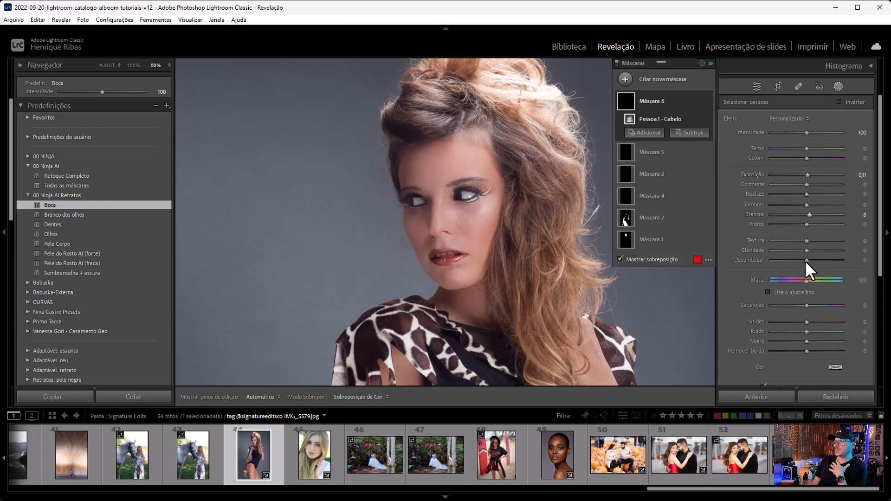
drag(806, 260, 806, 261)
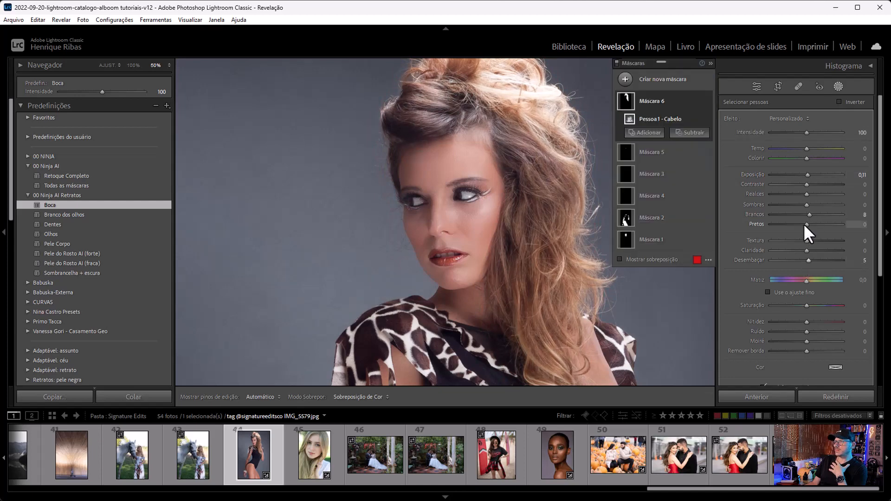
drag(803, 223, 809, 250)
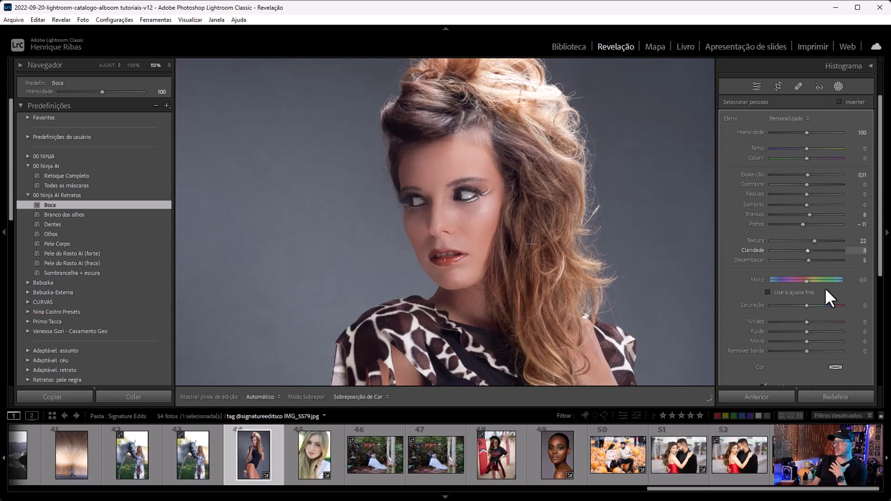
drag(828, 320, 830, 322)
Save a preset named Cabelos in the group 00 Ninja AI Retratos, including only Máscara 6 from the masks
click(166, 106)
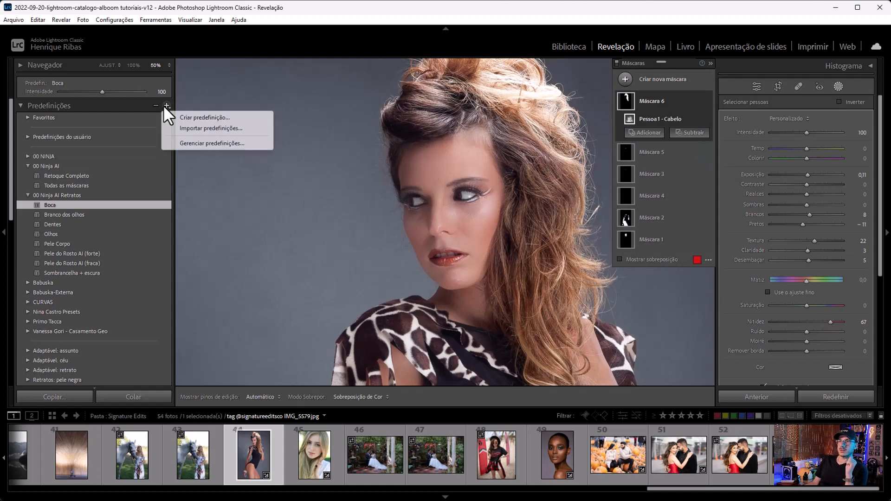
key(Escape)
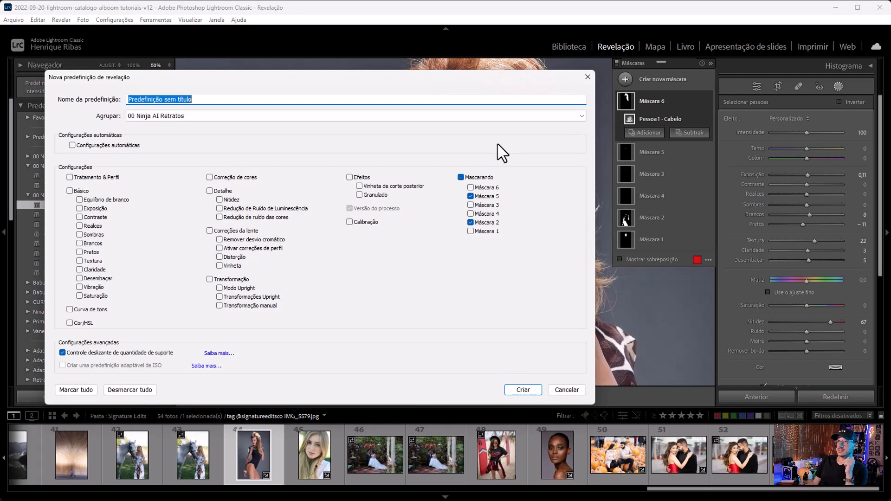
click(470, 196)
click(471, 223)
click(471, 188)
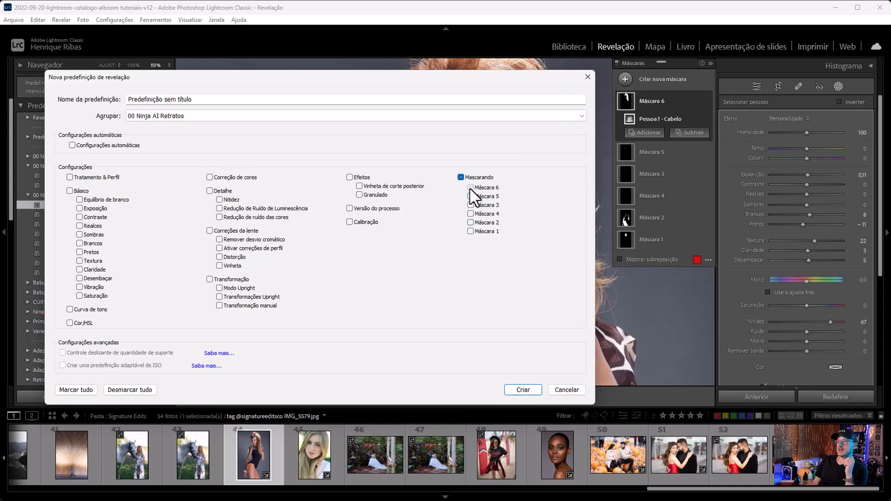
click(199, 100)
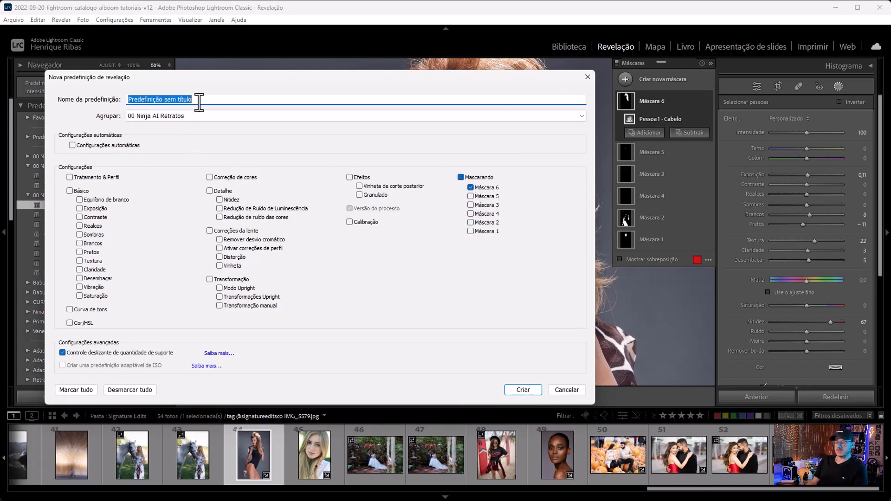
text(Cabelos)
key(Return)
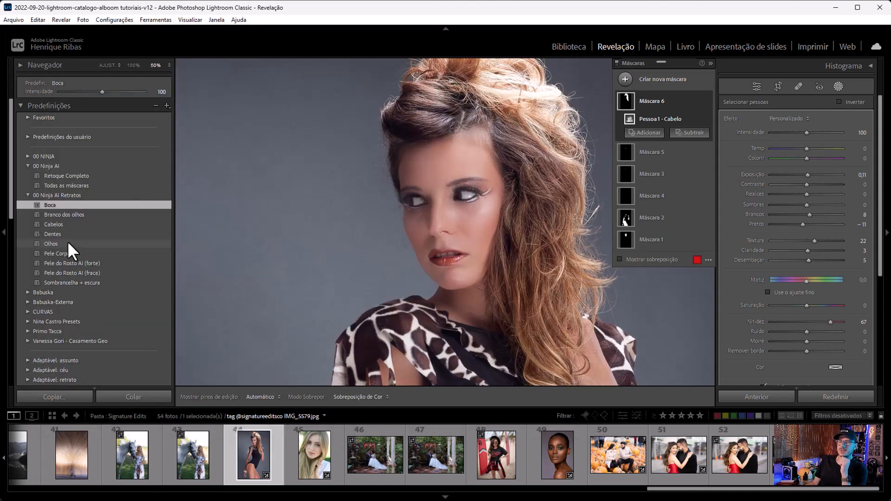
Reset all of the photo's edits and apply the Cabelos preset to it
click(811, 394)
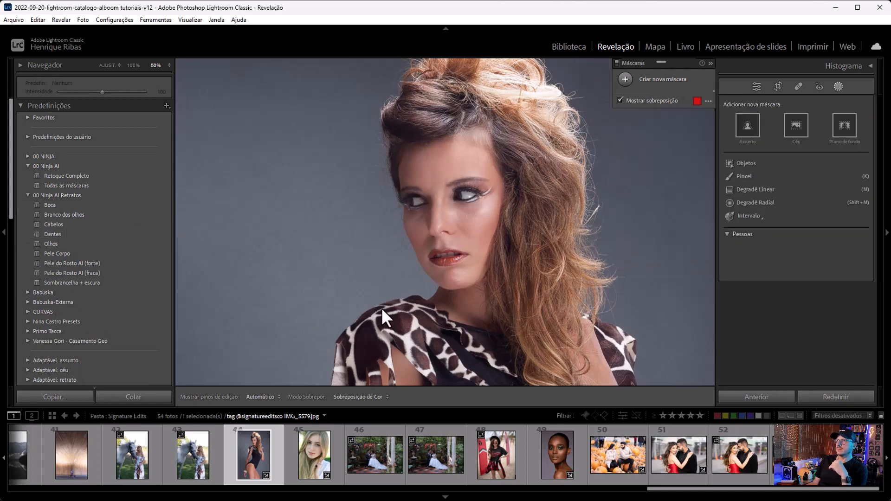
click(122, 224)
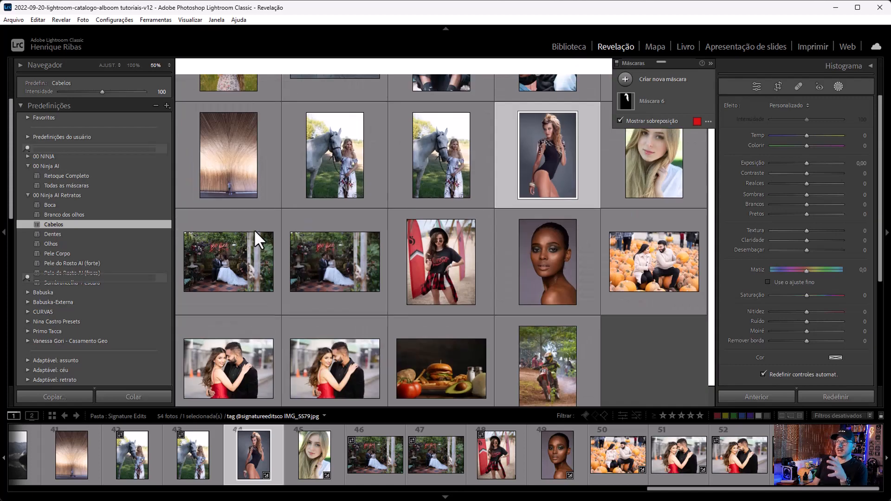
Return to the Biblioteca grid and open photo 43 of the woman beside the white horse in Revelação
key(g)
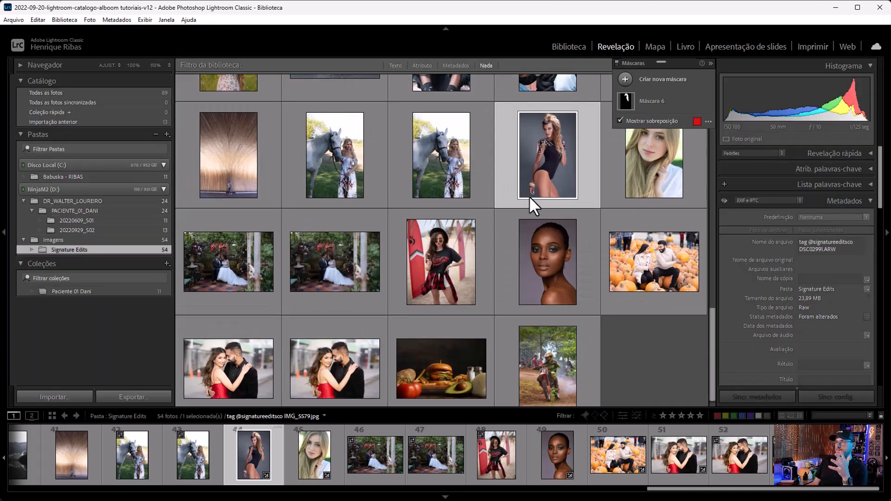
click(350, 266)
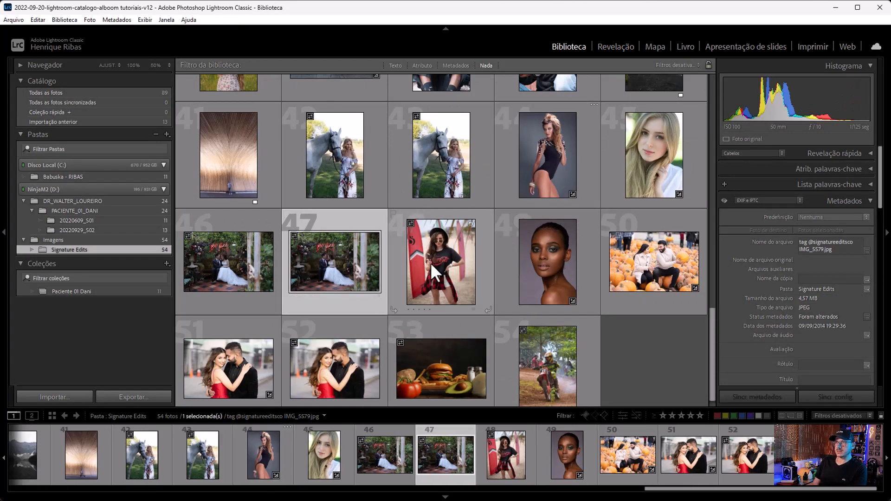
click(451, 177)
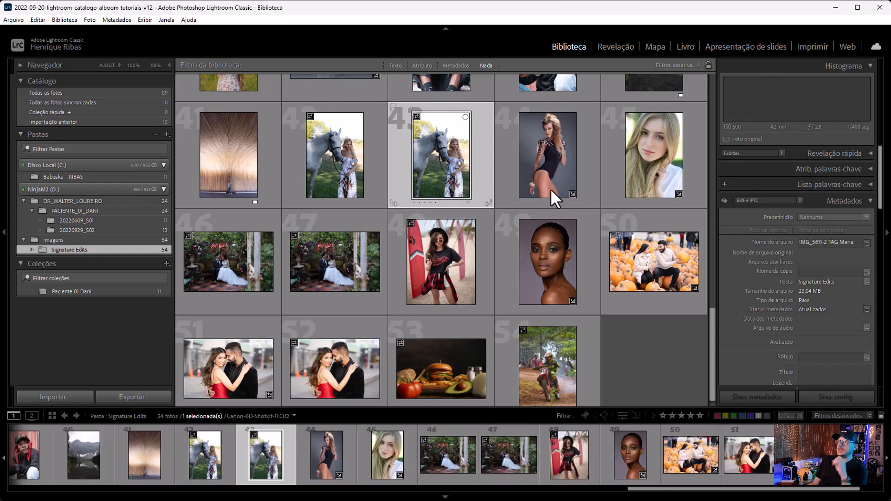
key(d)
key(d)
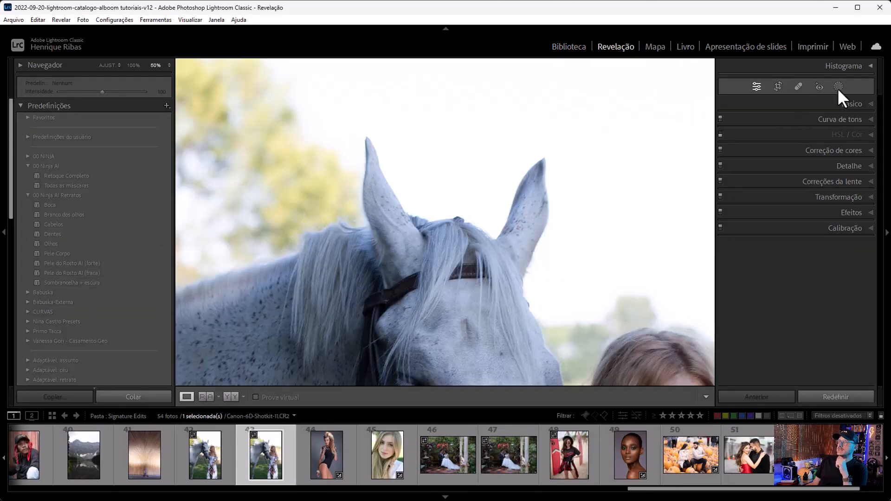
click(102, 65)
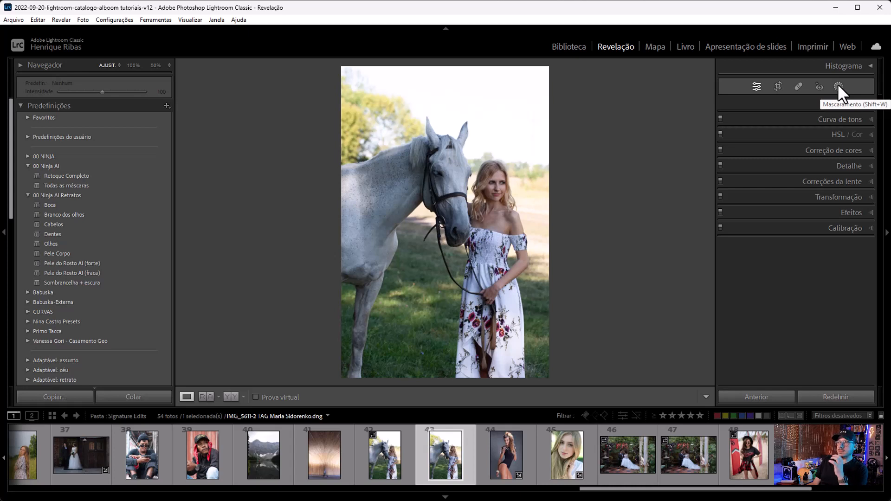
Create an AI background mask on the horse photo and set its Exposição to -0,55 and Temp to 22
key(t)
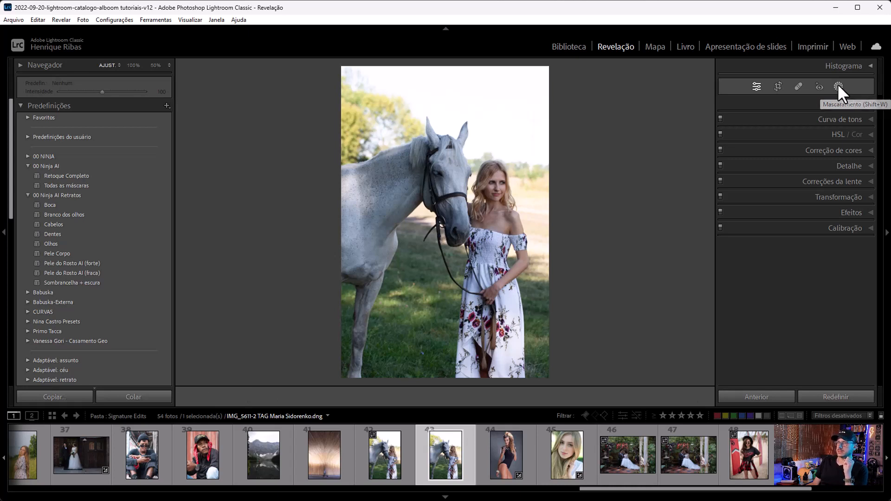
click(838, 85)
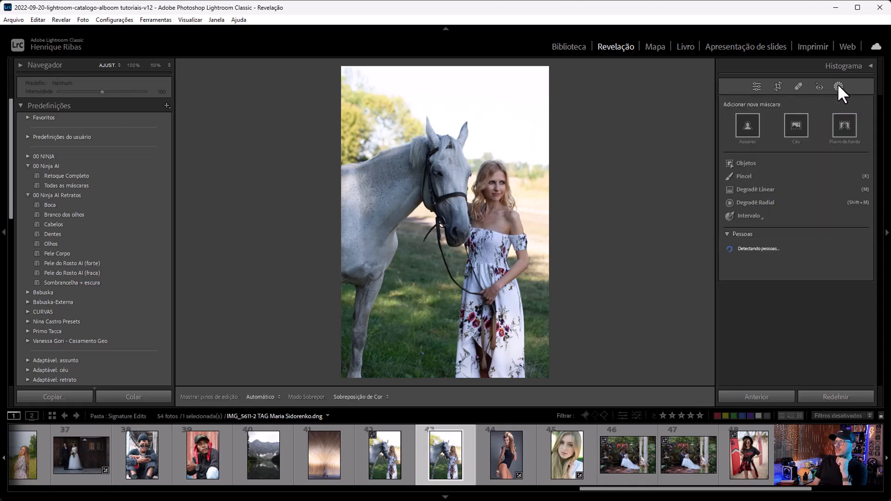
click(843, 127)
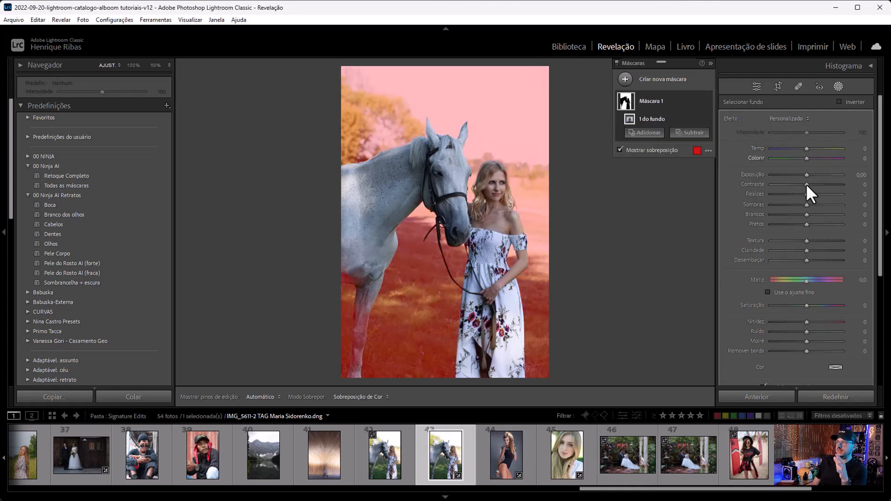
drag(805, 175, 817, 149)
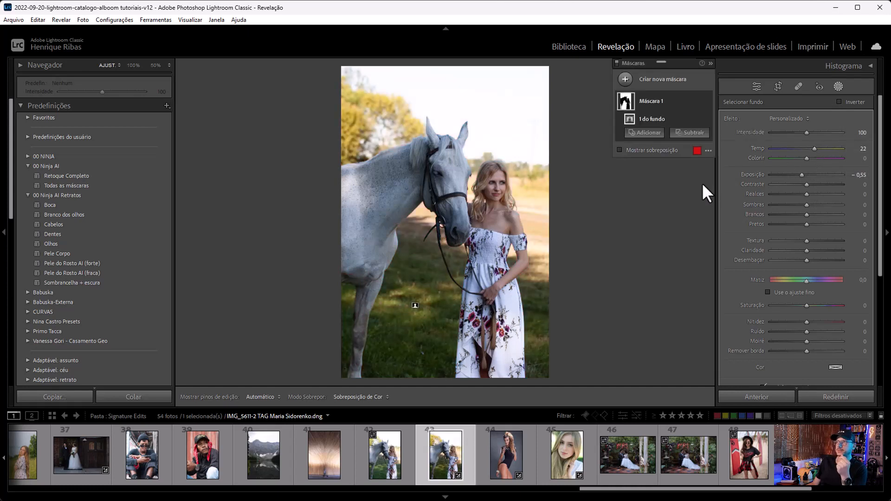
Add an Objetos mask to the horse photo by brushing over the woman from her face down to her dress
click(627, 79)
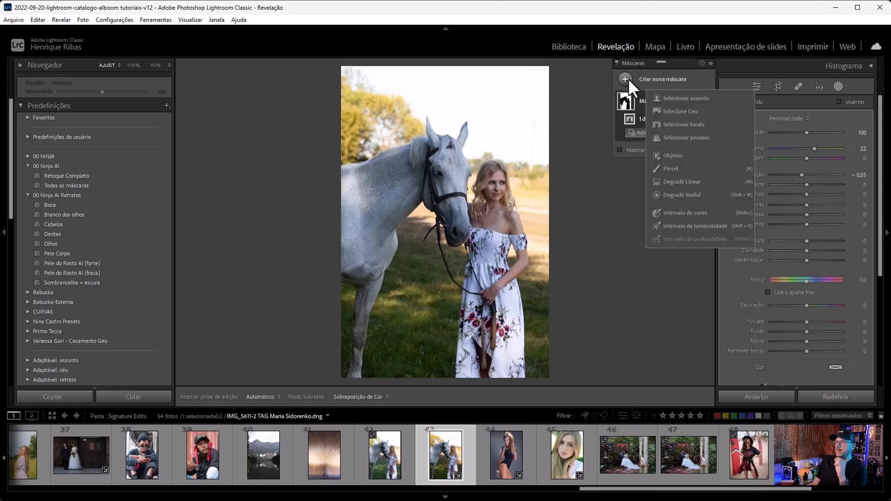
click(669, 155)
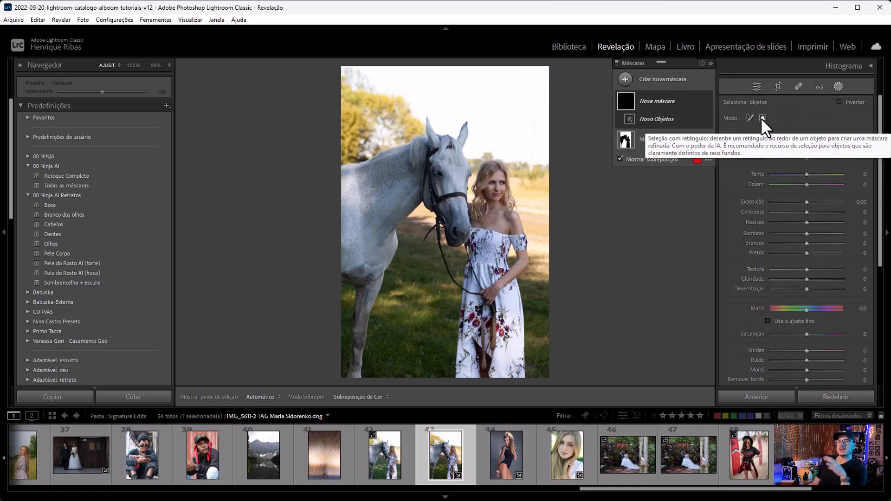
click(748, 118)
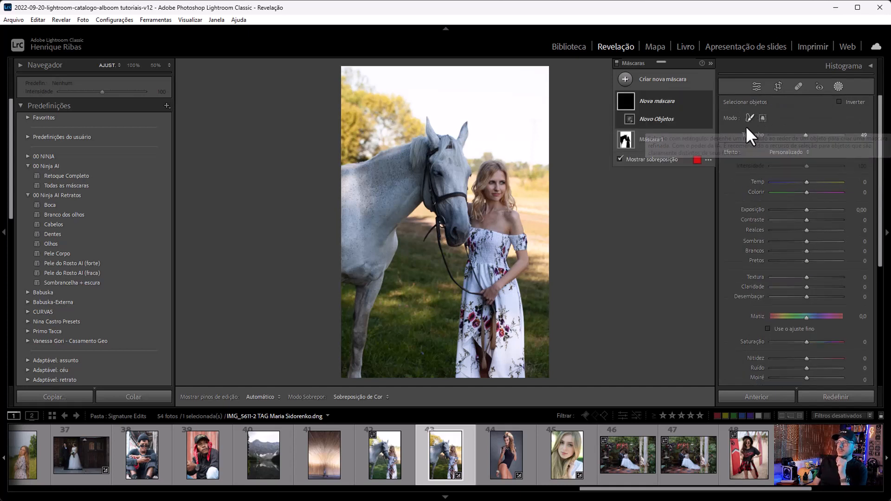
scroll(498, 203, down, 5)
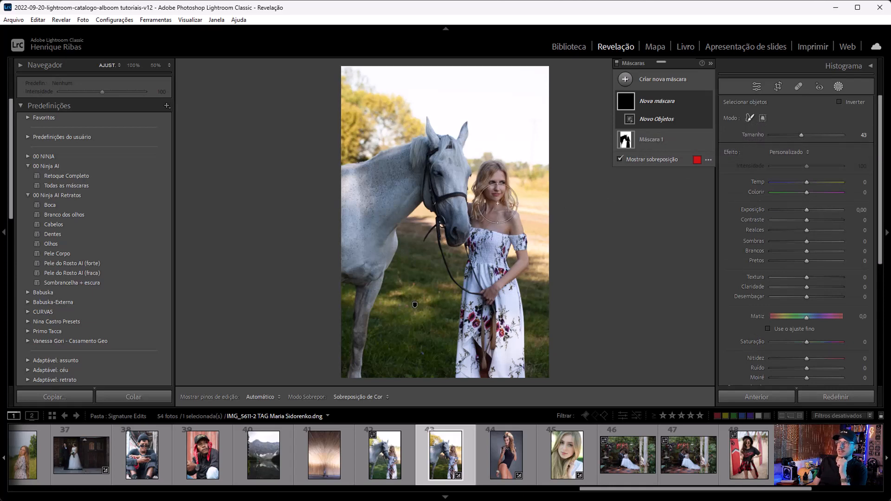
scroll(497, 203, down, 4)
mouse_move(492, 201)
mouse_down()
mouse_move(493, 171)
mouse_move(502, 205)
mouse_move(482, 237)
mouse_move(452, 386)
mouse_move(517, 379)
mouse_move(503, 365)
mouse_move(476, 370)
mouse_move(488, 346)
mouse_move(499, 232)
mouse_move(503, 274)
mouse_move(514, 266)
mouse_move(513, 220)
mouse_move(521, 309)
mouse_move(512, 356)
mouse_move(509, 332)
mouse_up()
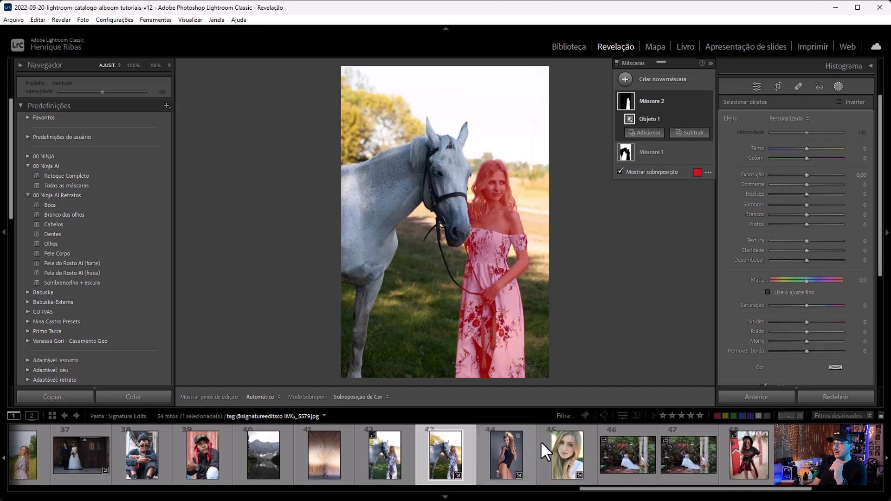
Open photo 48 of the woman with surfboards and create a rectangle Objetos mask around the large red surfboard on the left
click(747, 453)
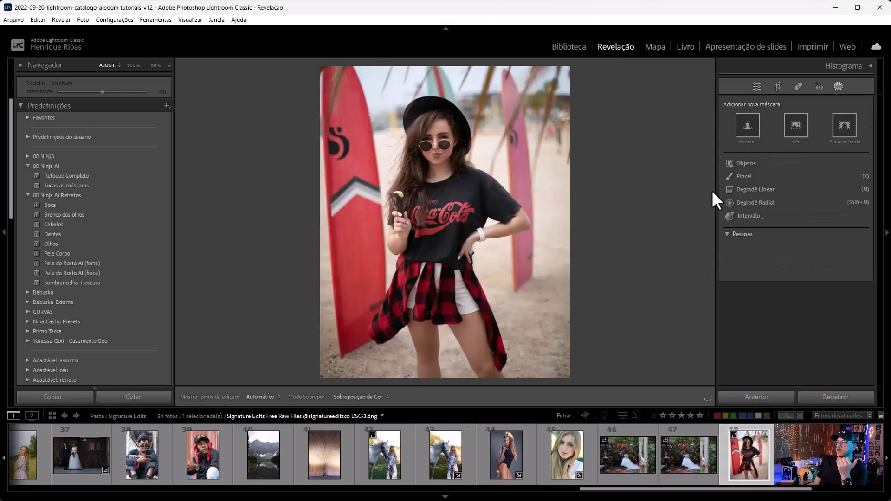
click(738, 163)
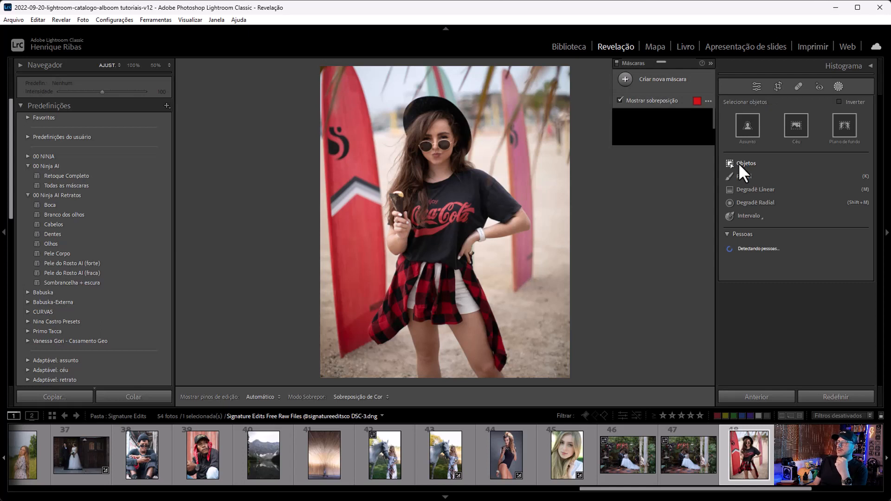
click(762, 119)
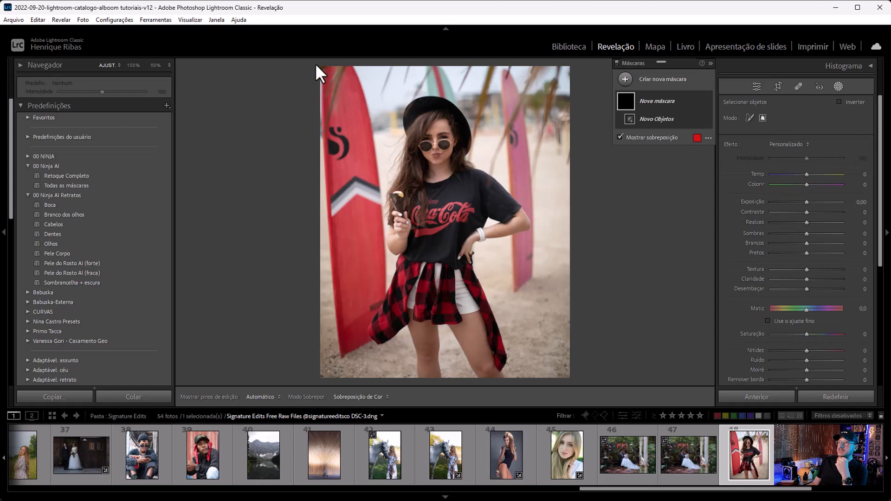
drag(320, 68, 388, 362)
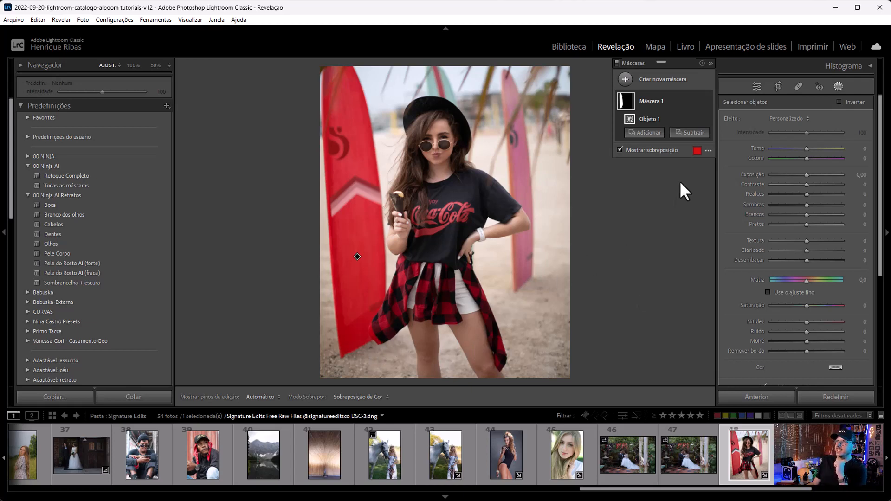
Add a second Objetos mask by drawing a rectangle around the pink surfboard to the right of the woman
click(627, 79)
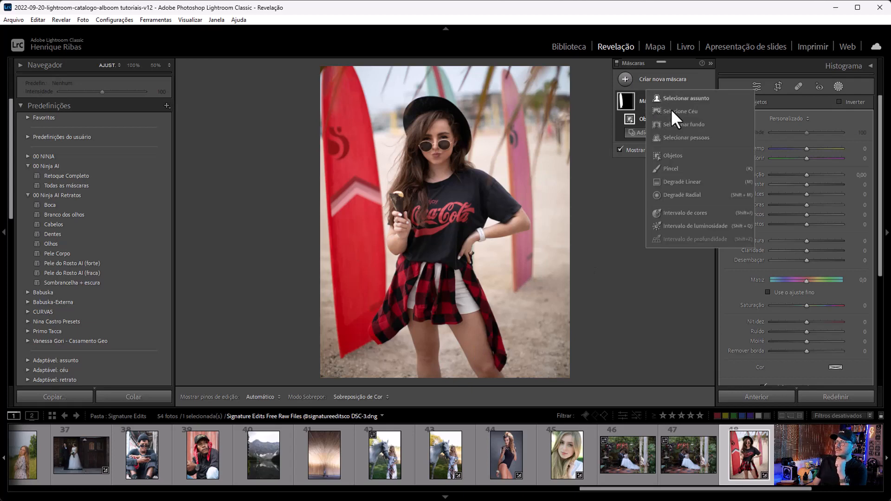
key(Escape)
key(Escape)
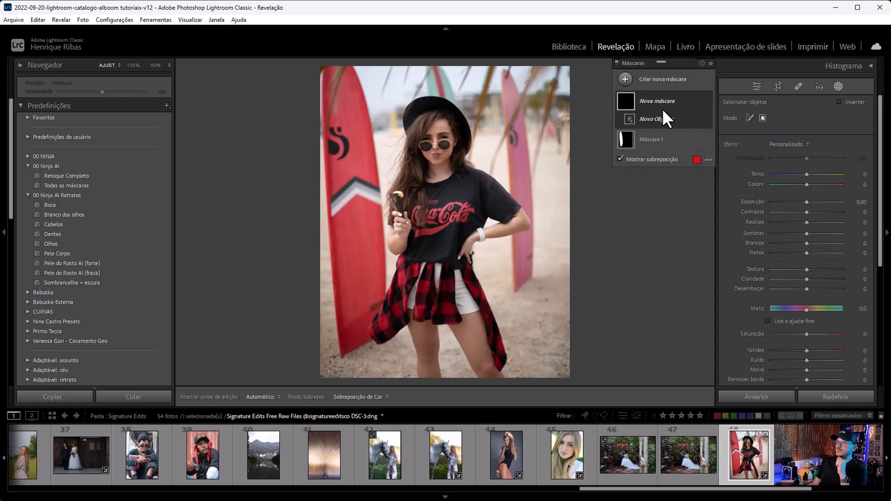
drag(495, 69, 547, 296)
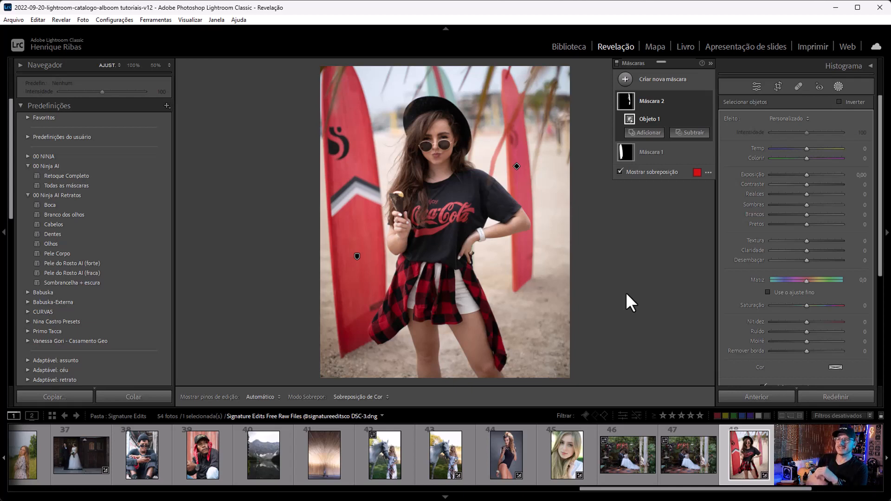
Open photo 37 of the wedding couple and delete its existing Máscara 1
click(86, 457)
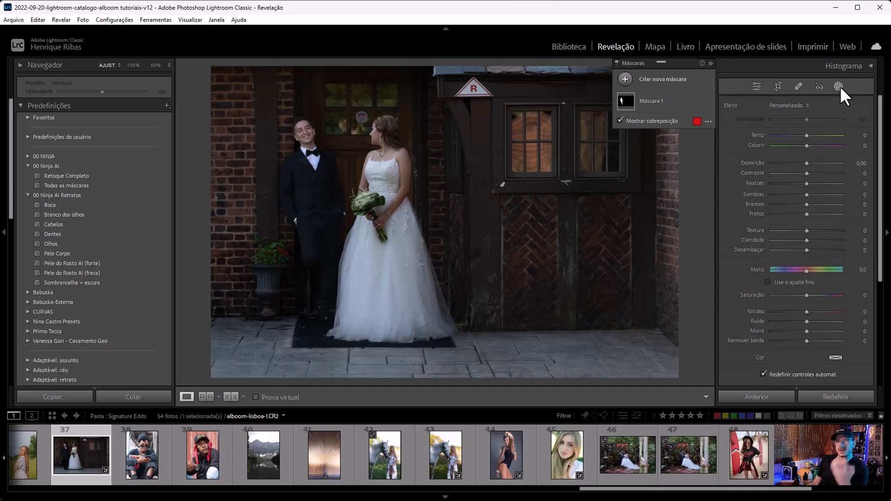
click(839, 86)
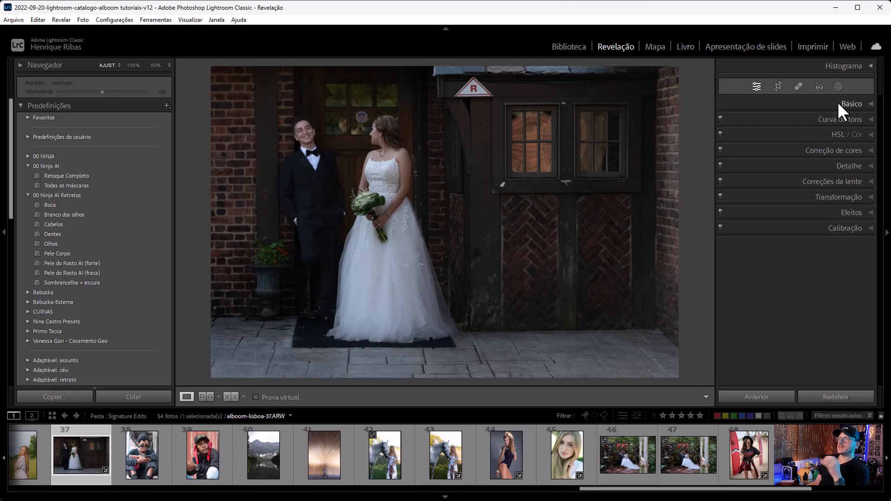
click(837, 89)
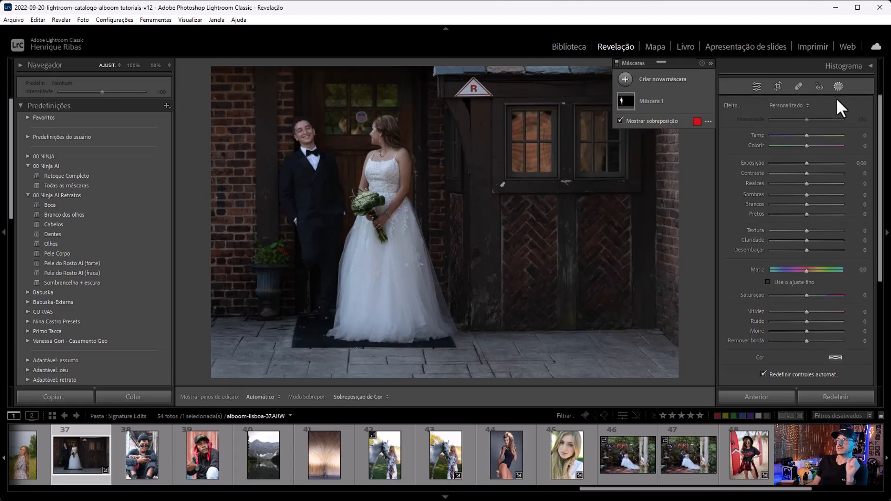
mouse_move(645, 91)
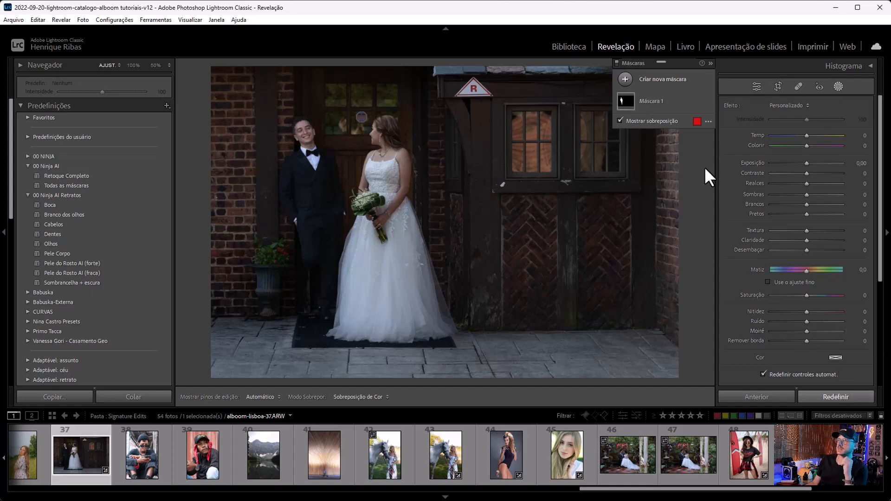
key(Delete)
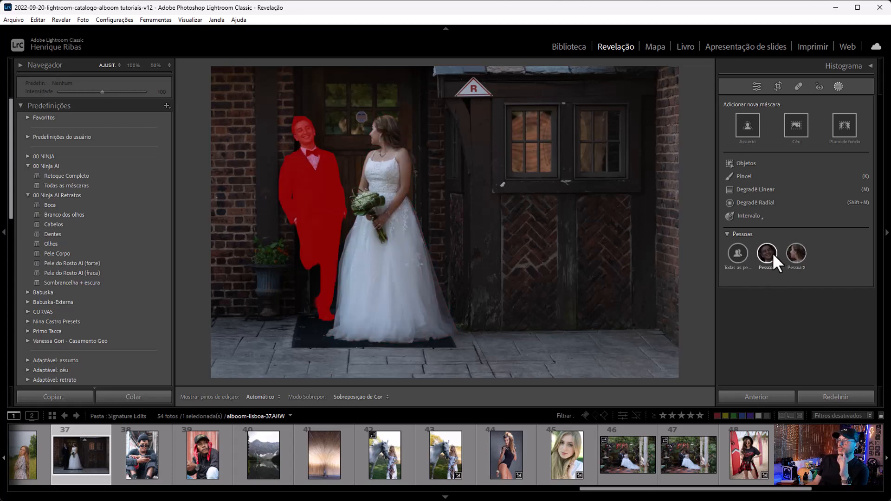
Create a Pessoa inteira mask of the groom, set Exposição to 0,44, Sombras and Brancos to 22, and warm Temp slightly
click(772, 254)
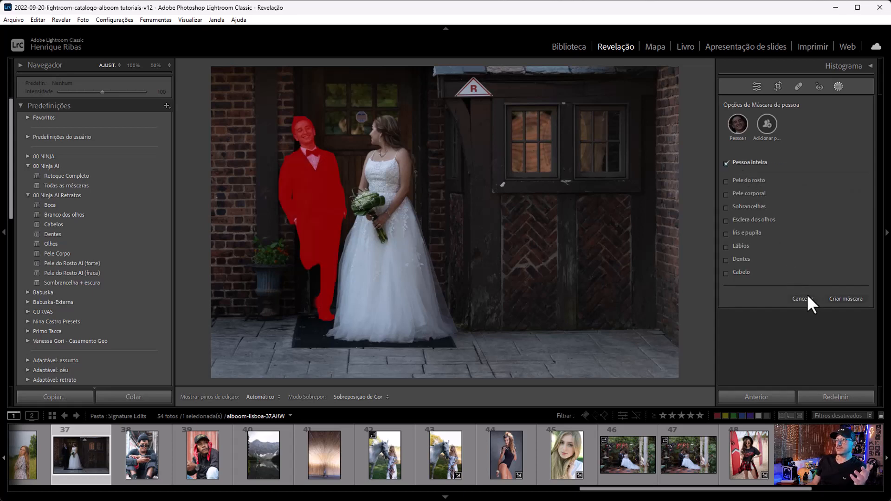
click(844, 299)
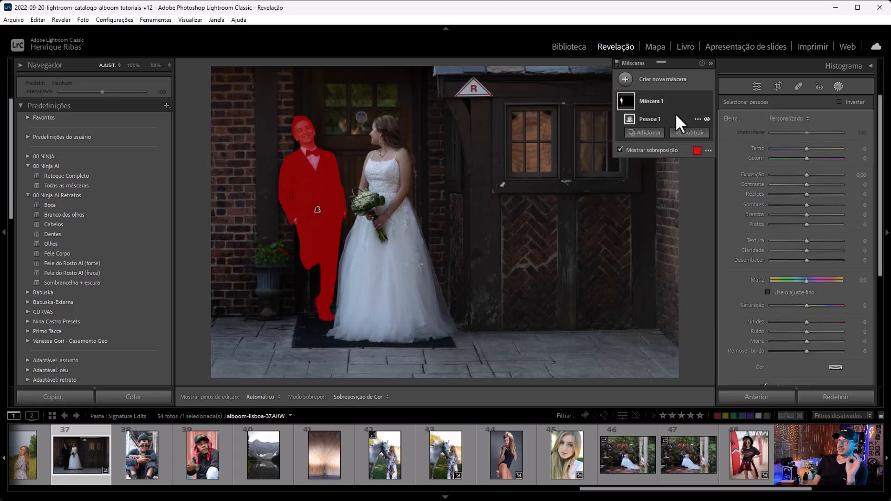
drag(807, 173, 810, 174)
mouse_move(806, 204)
mouse_down()
mouse_move(810, 193)
mouse_move(816, 213)
mouse_up()
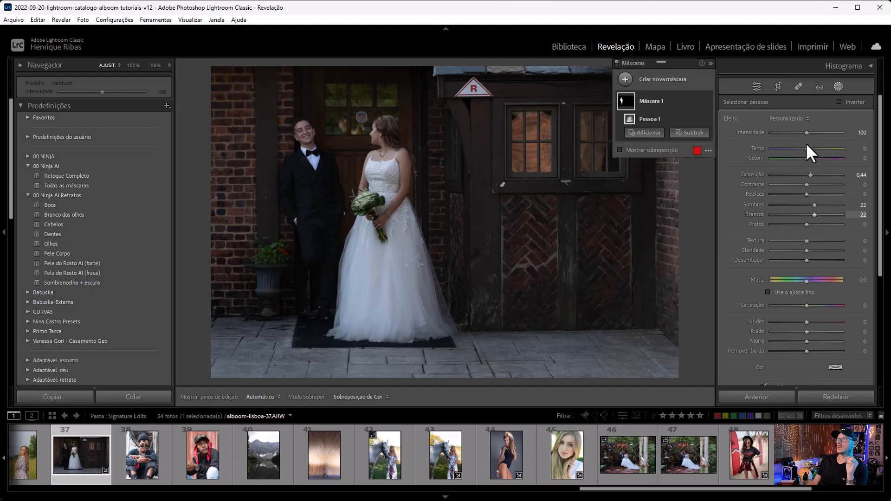
drag(808, 146, 811, 146)
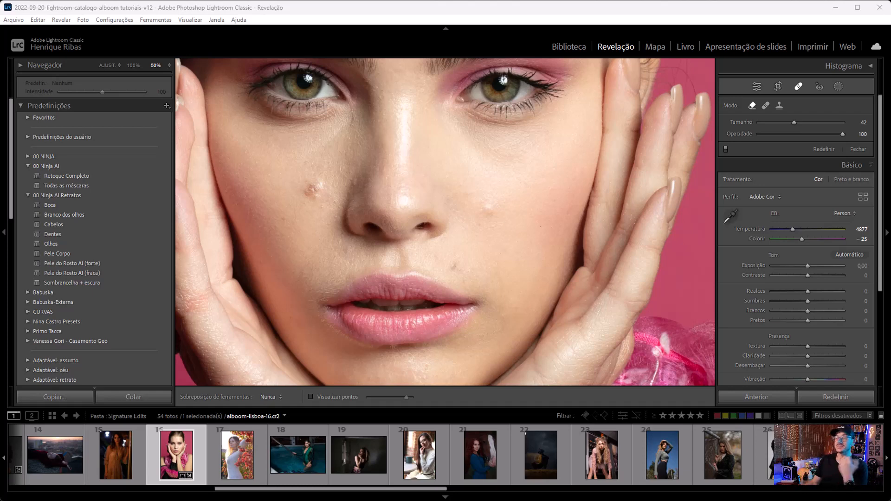
Place a Clone spot at size 56 on the small blemish of the cheek on the right in photo 16
click(779, 106)
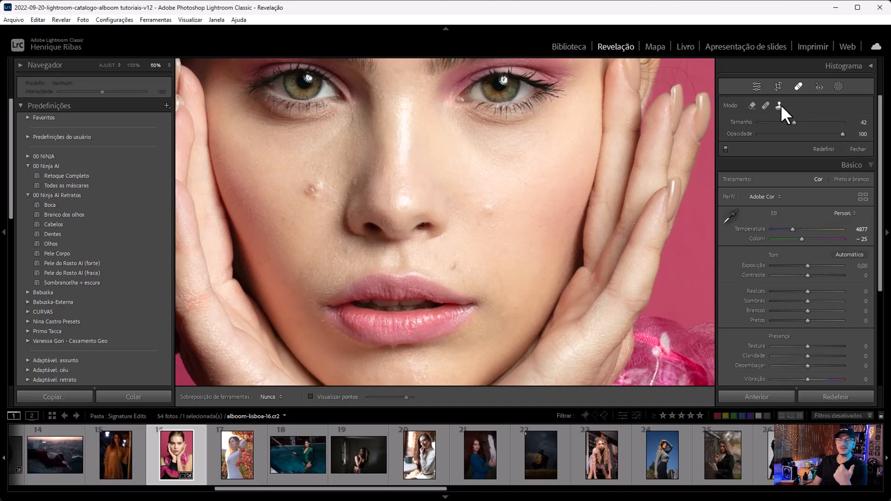
scroll(484, 203, up, 4)
click(489, 209)
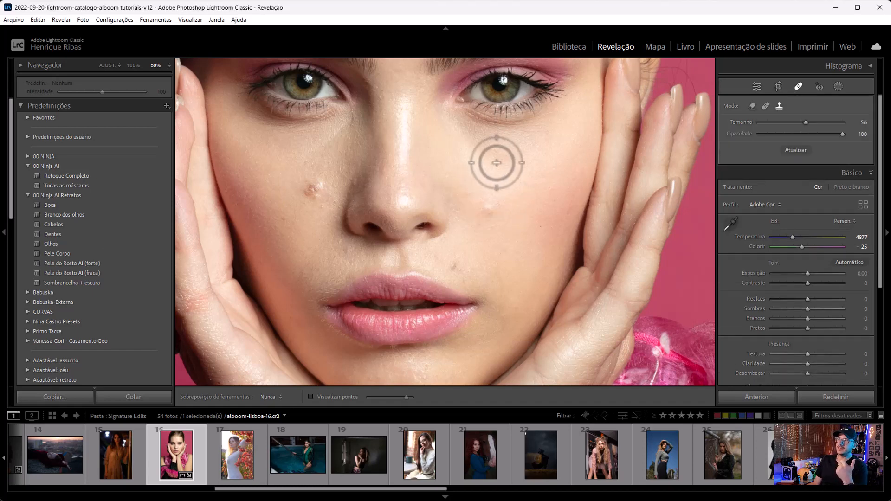
Set the tool overlay to Sempre and move the clone spot's source onto the eye above it
click(270, 397)
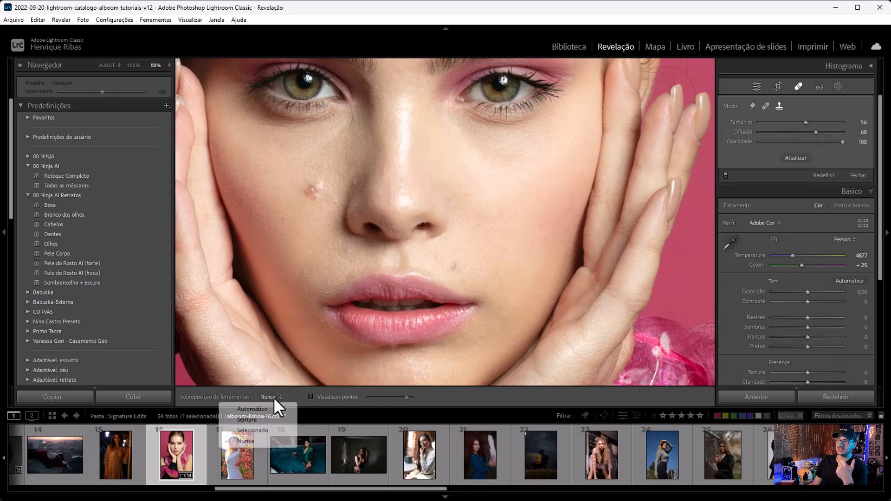
click(264, 419)
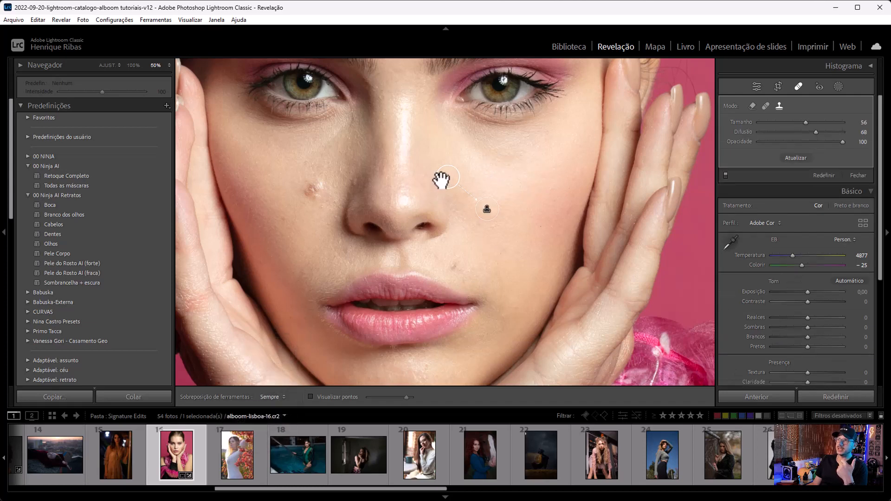
mouse_move(441, 180)
mouse_down()
mouse_move(507, 173)
mouse_move(510, 101)
mouse_up()
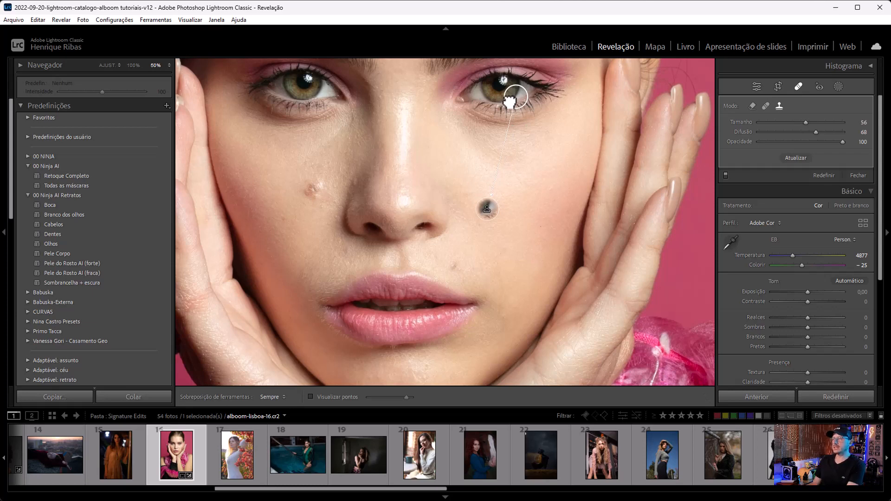
Try a Heal spot at size 56 on the same cheek blemish, move its source below the eye, and delete the spot
click(766, 105)
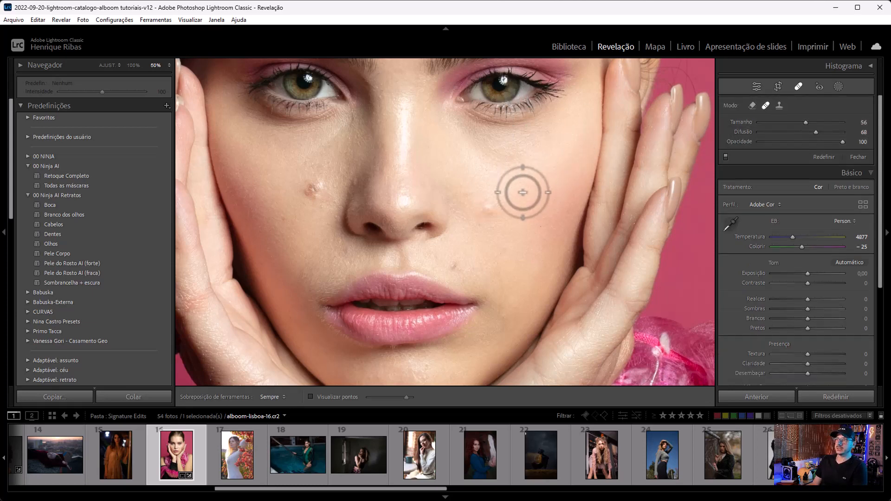
click(487, 208)
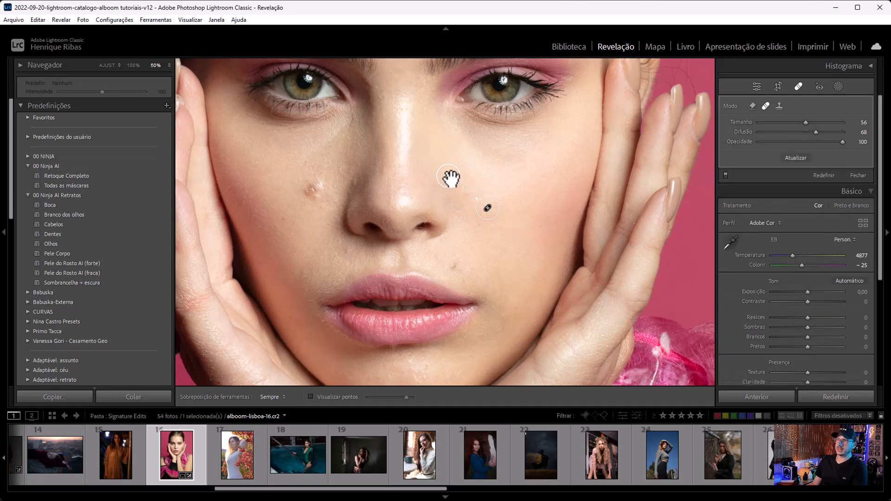
drag(449, 177, 536, 140)
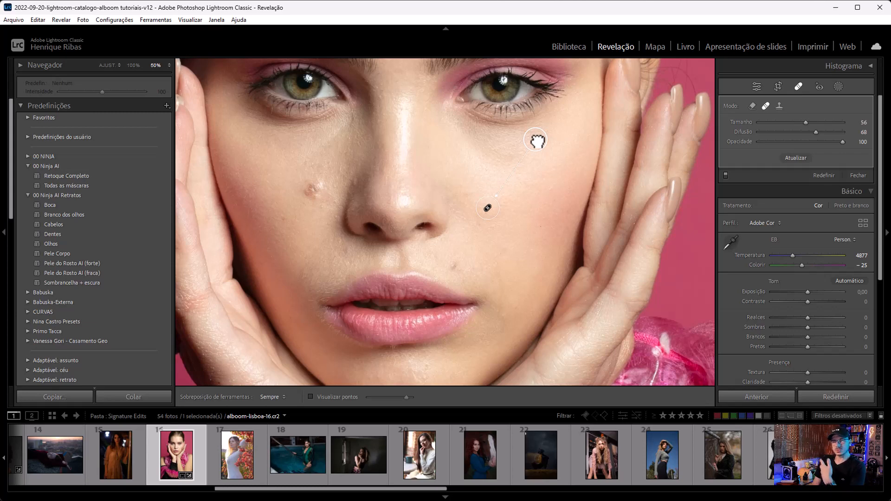
key(Delete)
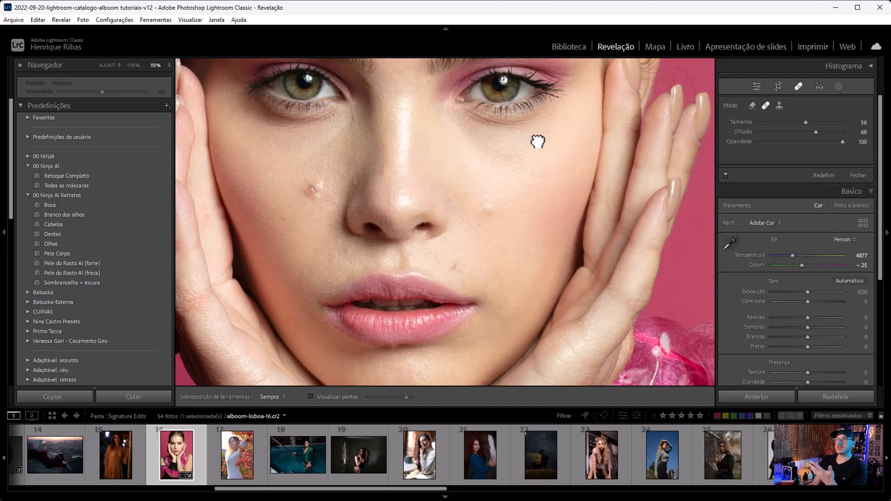
Retouch the mole on the cheek beside the nose with content-aware removal strokes at size 42
click(751, 106)
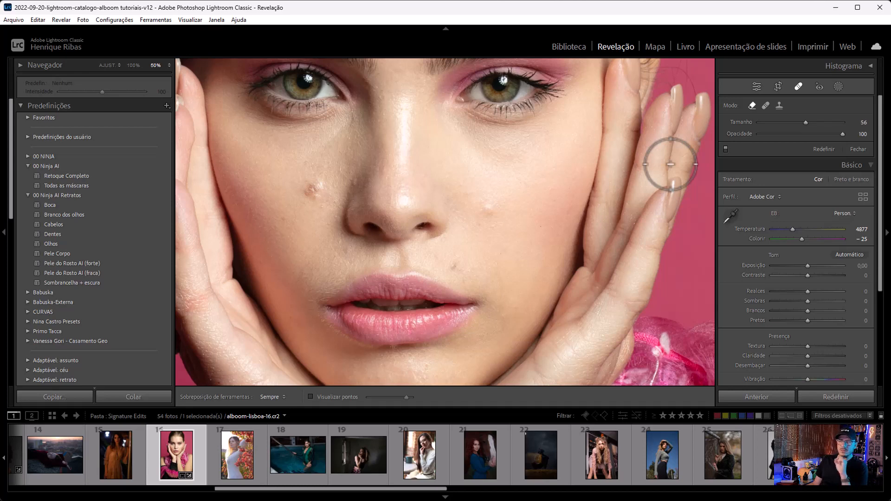
scroll(479, 203, down, 5)
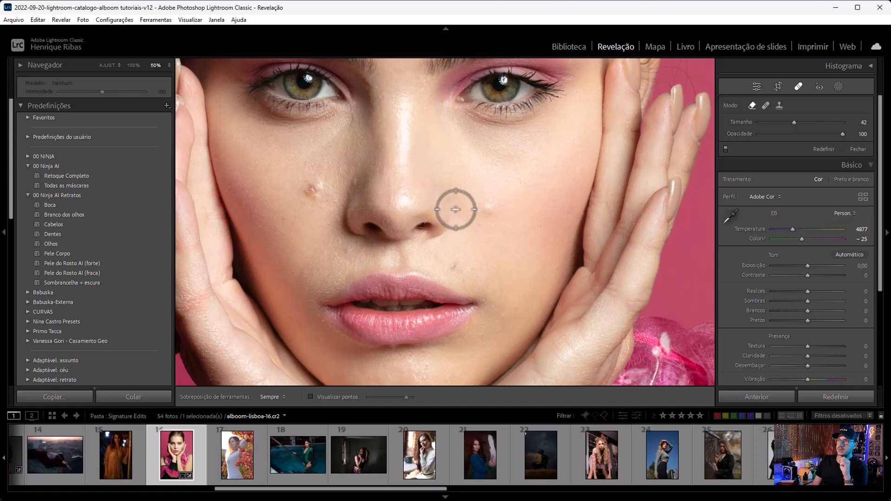
click(321, 191)
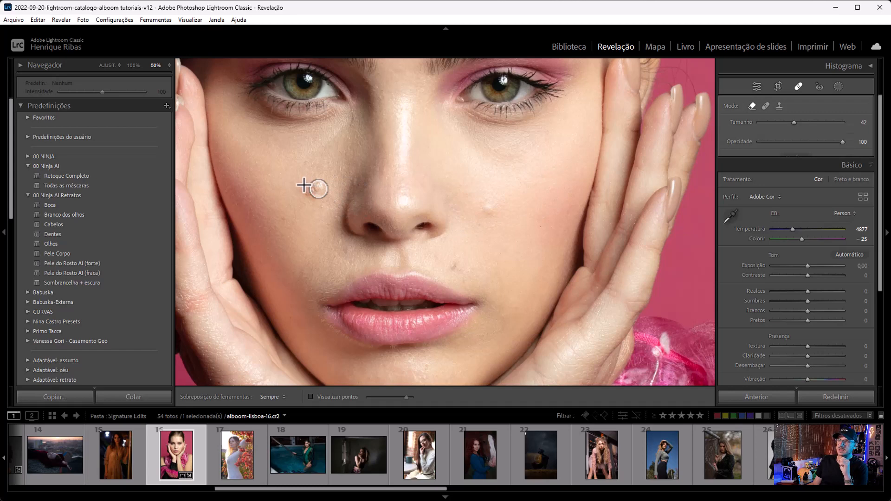
mouse_move(306, 192)
mouse_down()
mouse_move(324, 195)
mouse_move(314, 183)
mouse_move(307, 197)
mouse_up()
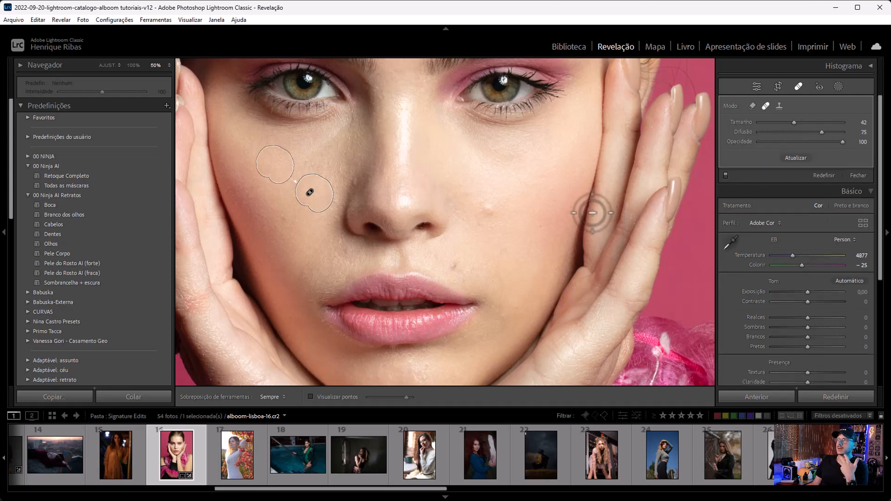
key(Escape)
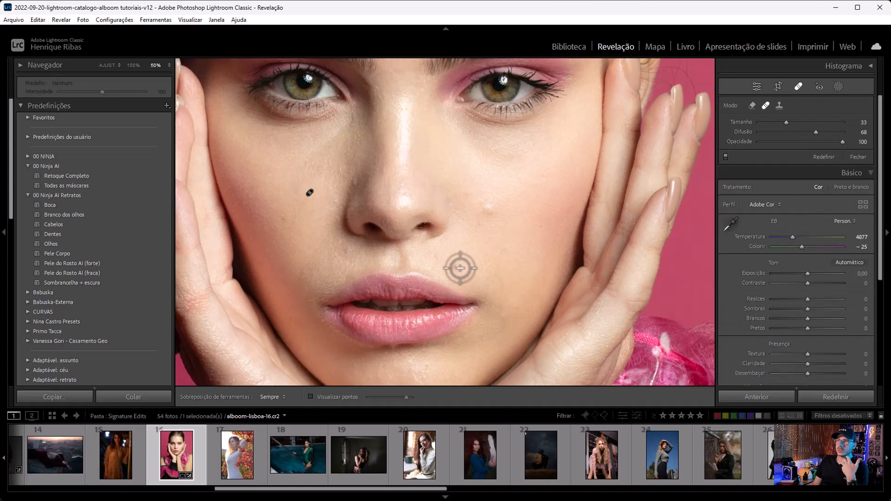
Place Heal spots at size 38 on the small blemishes of both cheeks, above the lips and on the chin
click(453, 265)
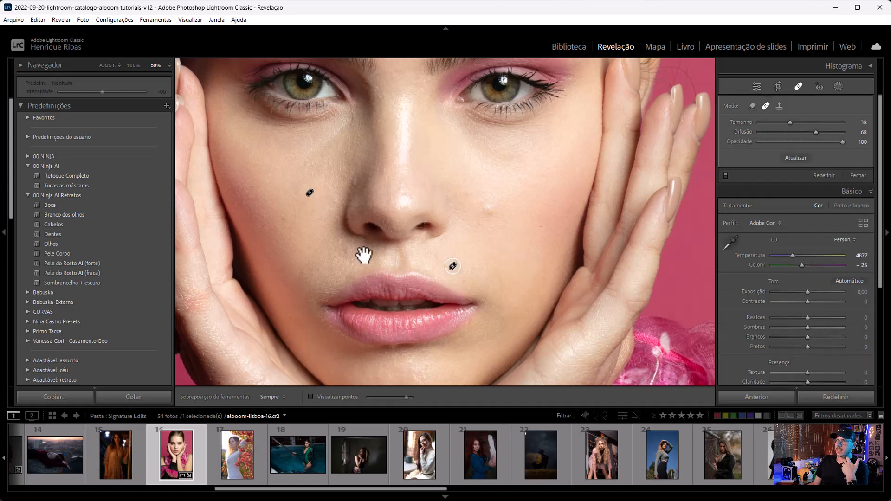
click(345, 250)
click(279, 217)
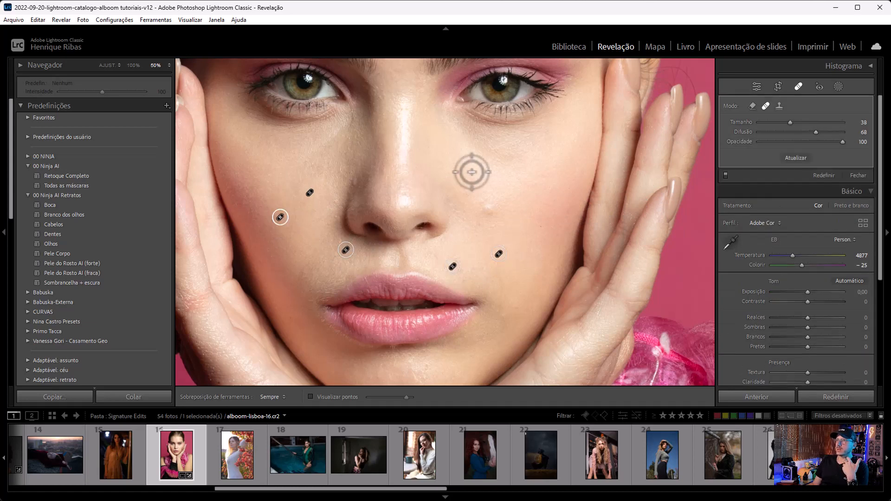
click(426, 365)
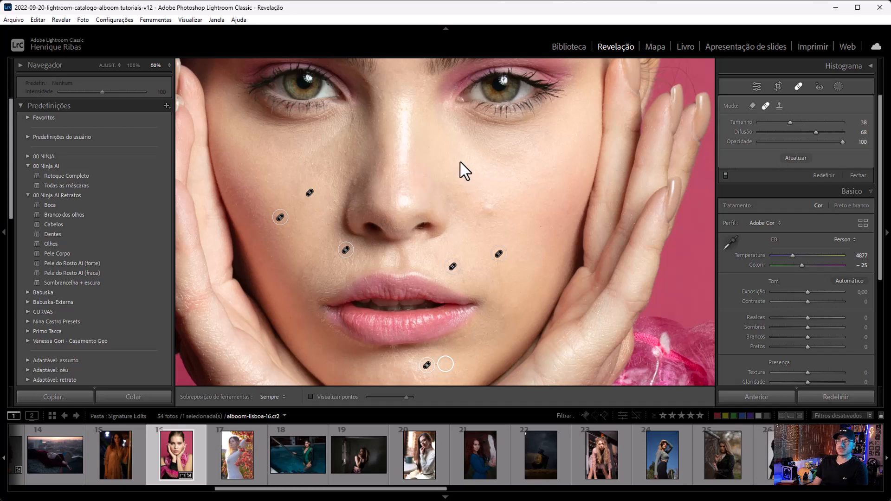
Heal the blemishes in the centre of the forehead above the brow at size 38, and set the tool overlay to Nunca
drag(417, 143, 395, 358)
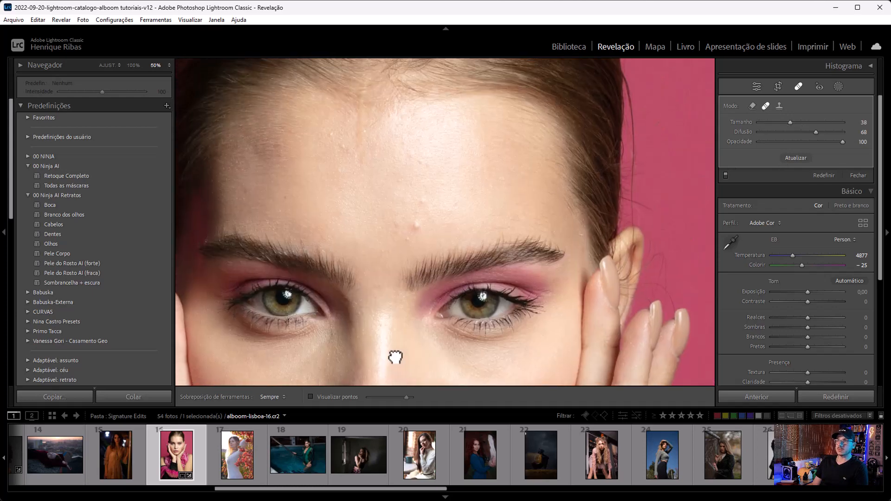
click(415, 226)
click(424, 199)
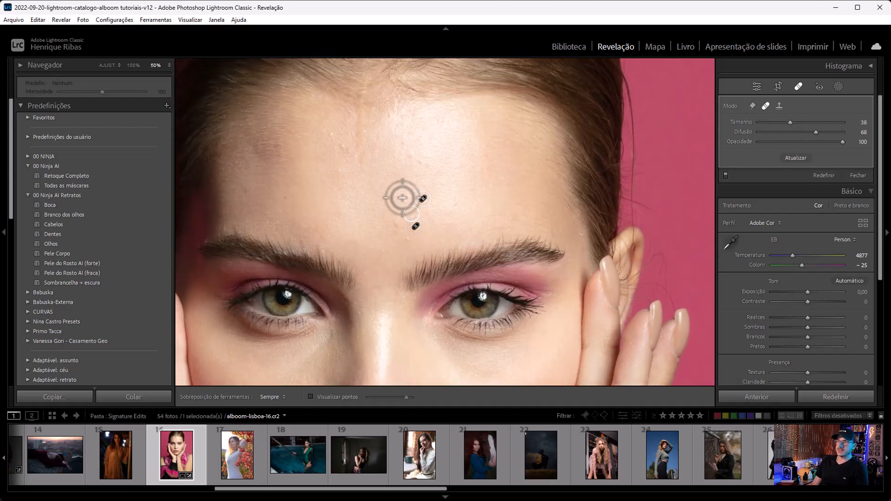
click(266, 397)
click(257, 442)
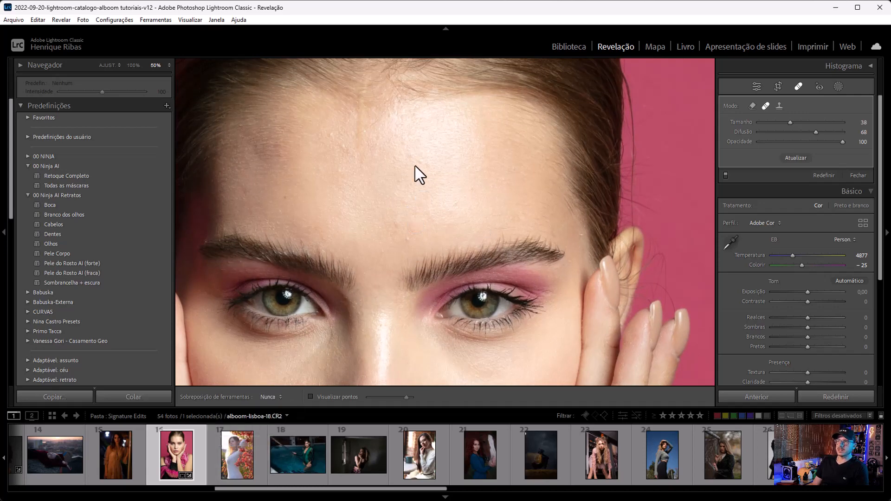
Heal the vertical line at the centre of the upper forehead with a stroke at size 47
scroll(402, 234, down, 3)
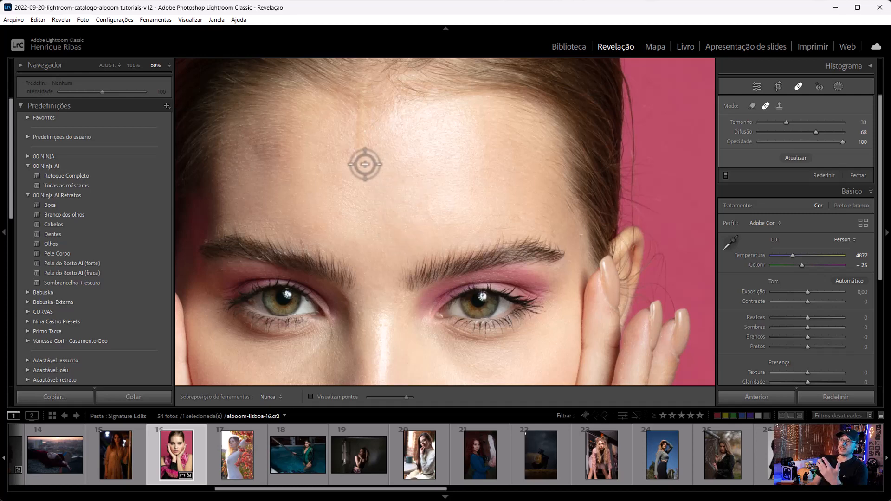
scroll(361, 167, up, 5)
drag(360, 165, 359, 118)
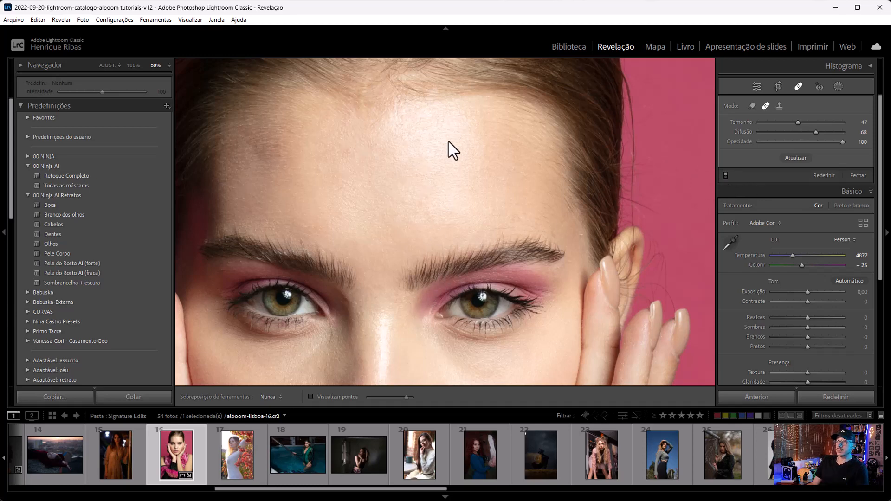
Retouch the skin beside the nose and on the lower face with the Heal brush, reducing its size down to 24
drag(422, 268, 466, 121)
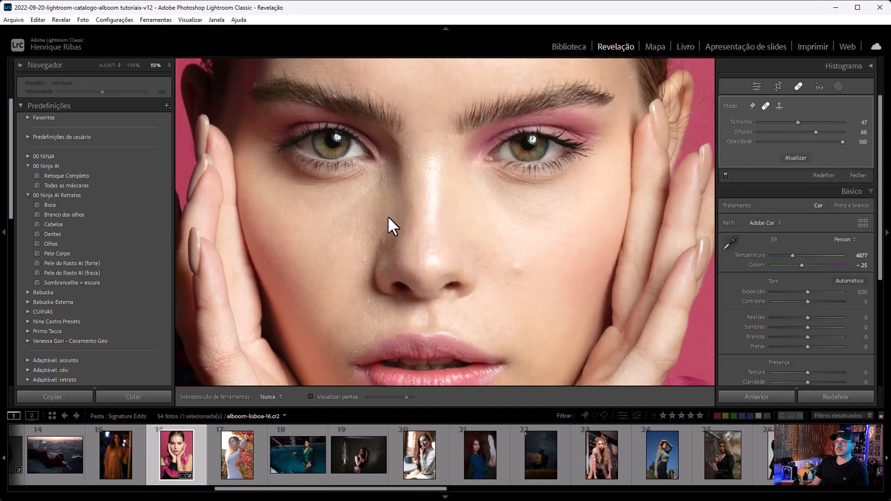
scroll(365, 253, down, 2)
drag(365, 258, 384, 241)
drag(521, 342, 521, 199)
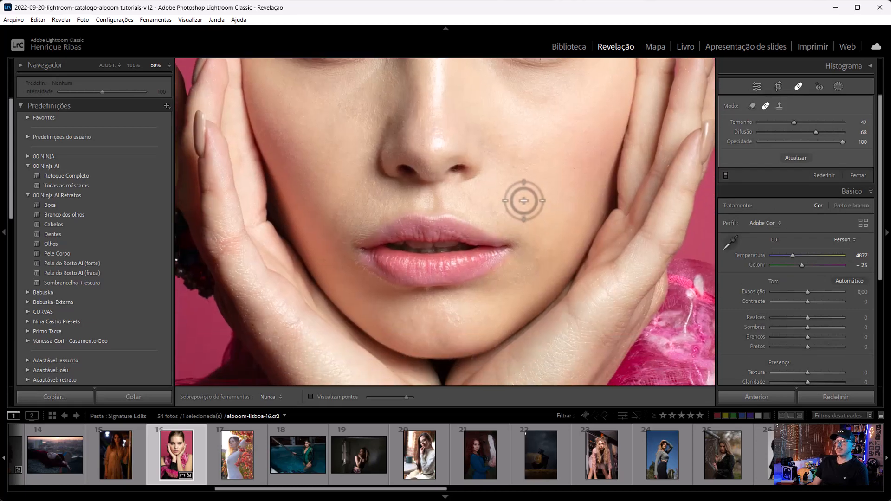
scroll(478, 266, down, 5)
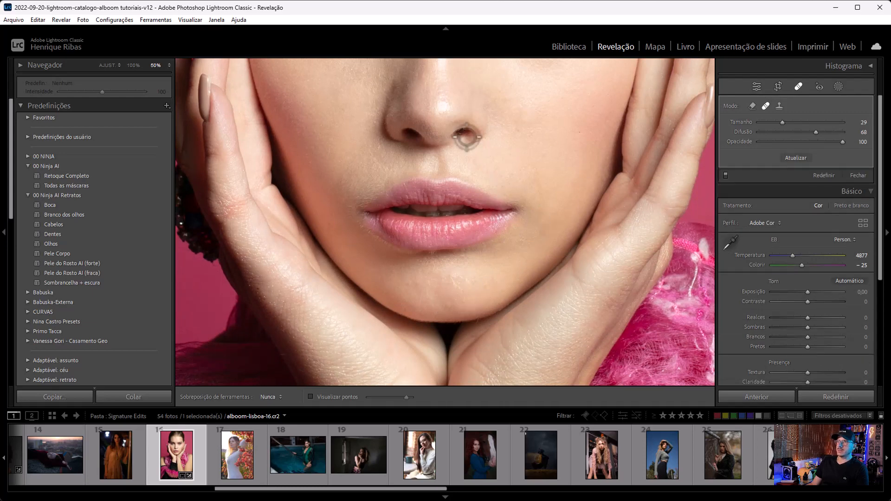
drag(466, 116, 411, 275)
scroll(335, 189, down, 2)
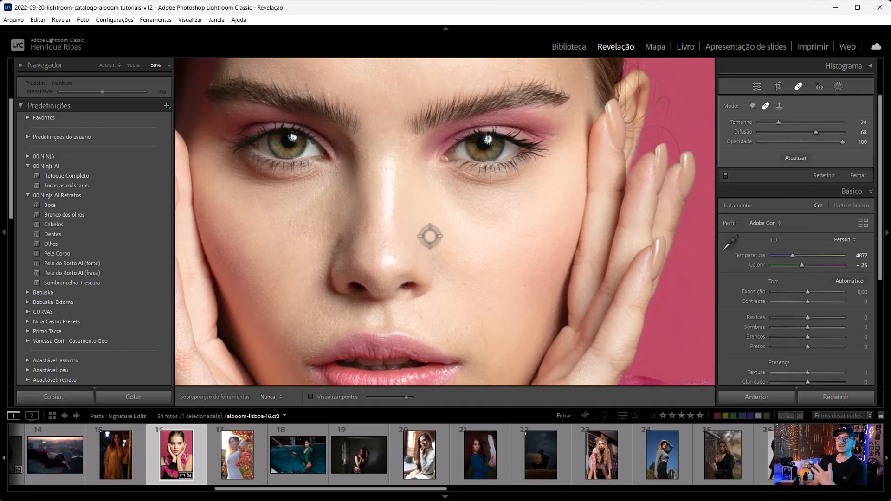
Open photo 29, the woman in the red sweater, in the Develop module and fit the whole image in view
key(g)
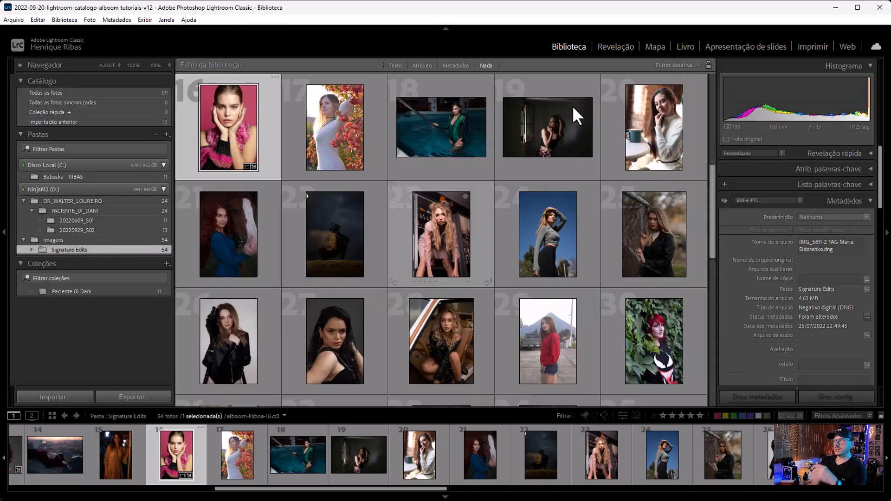
click(559, 121)
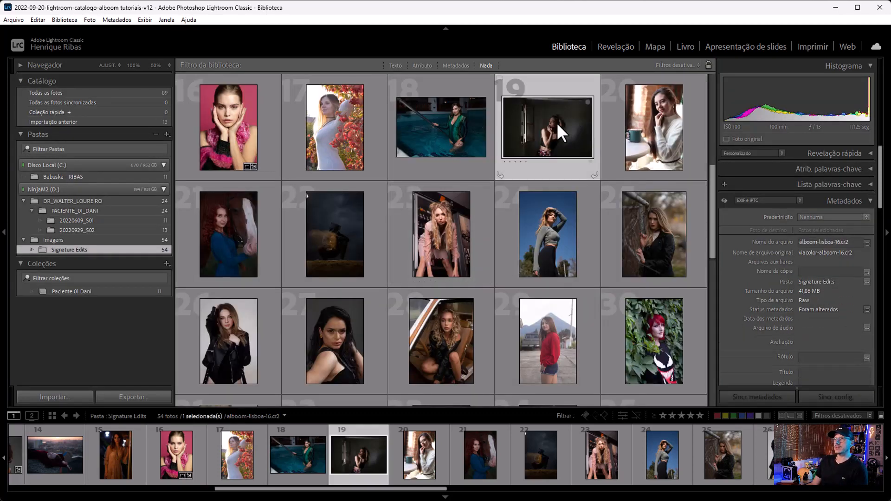
double_click(556, 335)
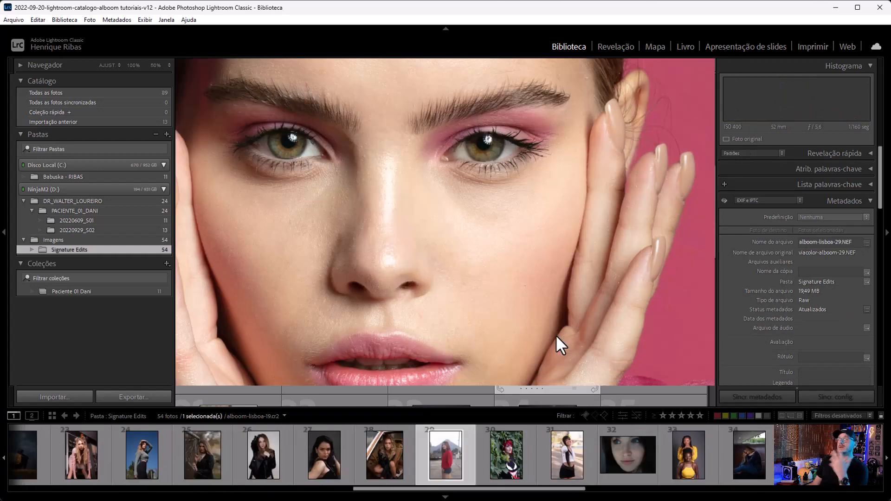
key(d)
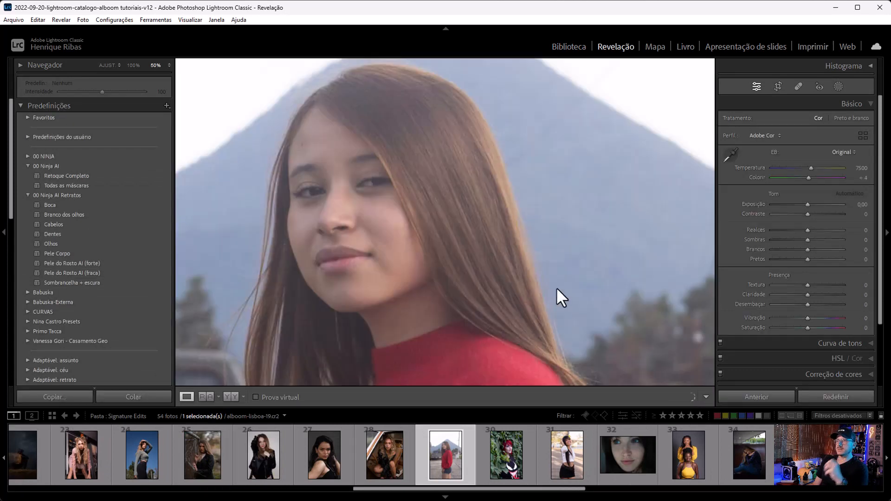
click(652, 154)
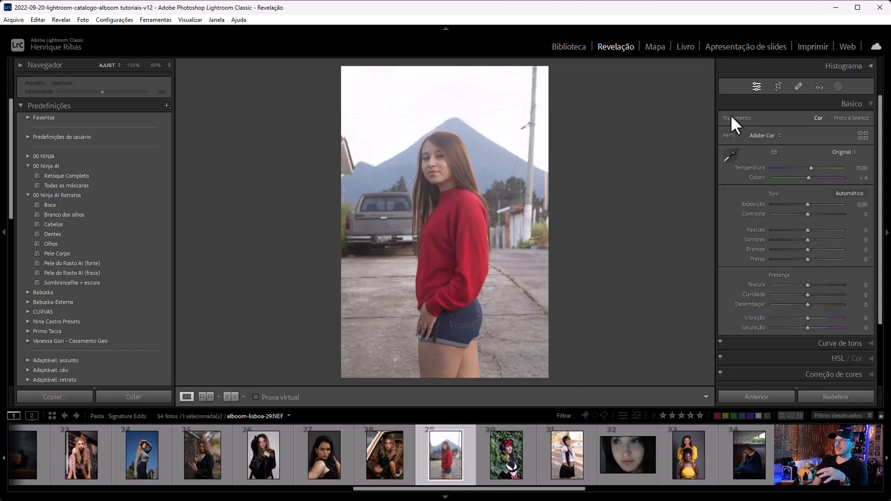
Remove the utility pole behind the woman with a content-aware removal stroke at size 79 along its full height
click(795, 87)
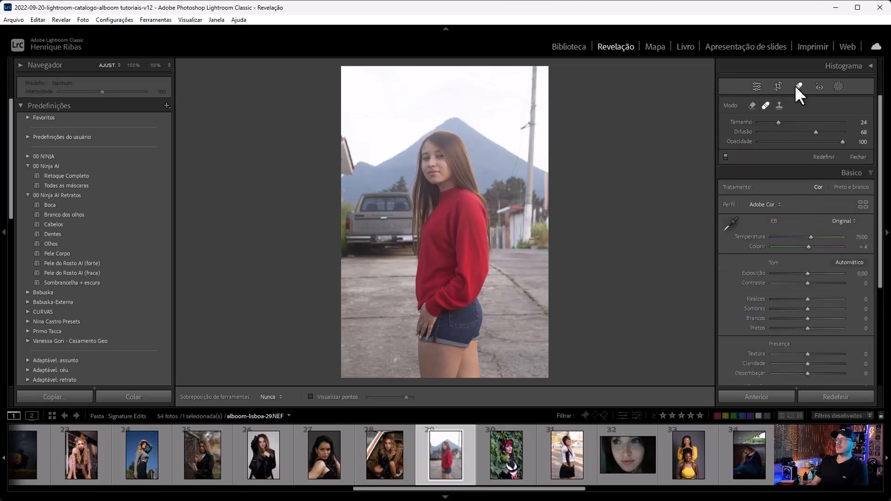
click(751, 104)
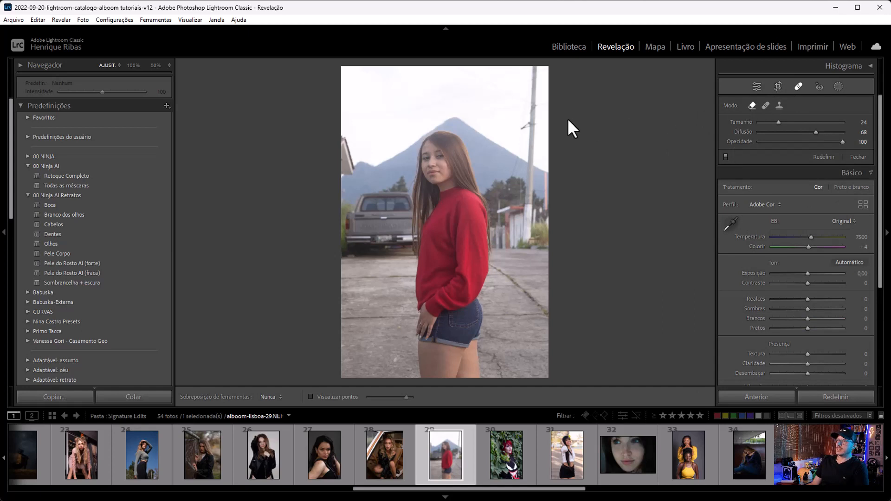
scroll(535, 116, up, 5)
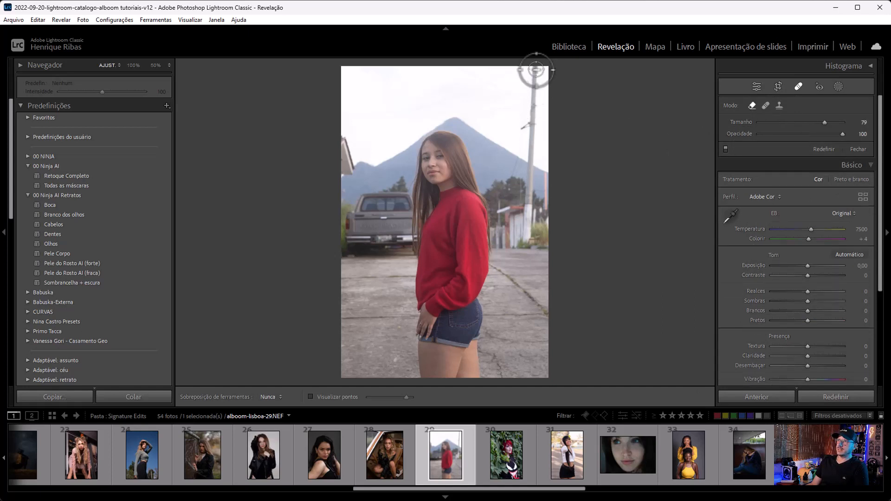
mouse_move(533, 71)
mouse_down()
mouse_move(522, 128)
mouse_move(535, 108)
mouse_move(530, 165)
mouse_move(520, 164)
mouse_move(528, 247)
mouse_up()
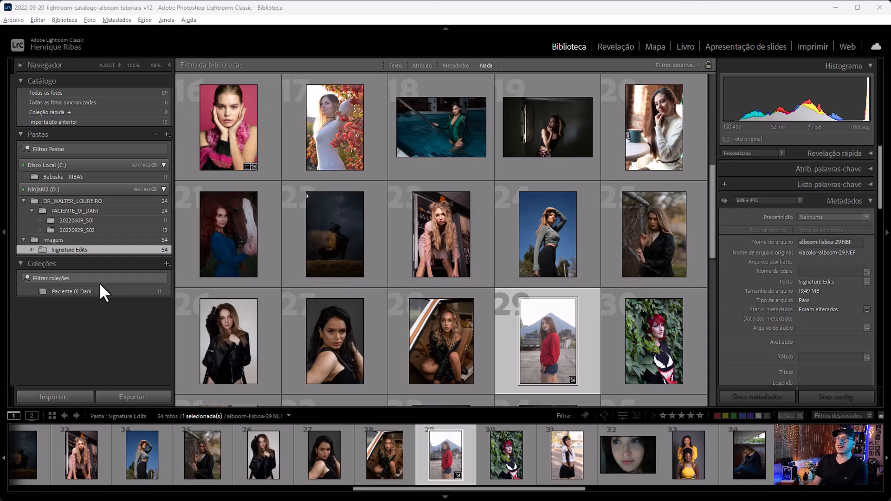
Hide the side panels of the Library grid and show them again
key(Tab)
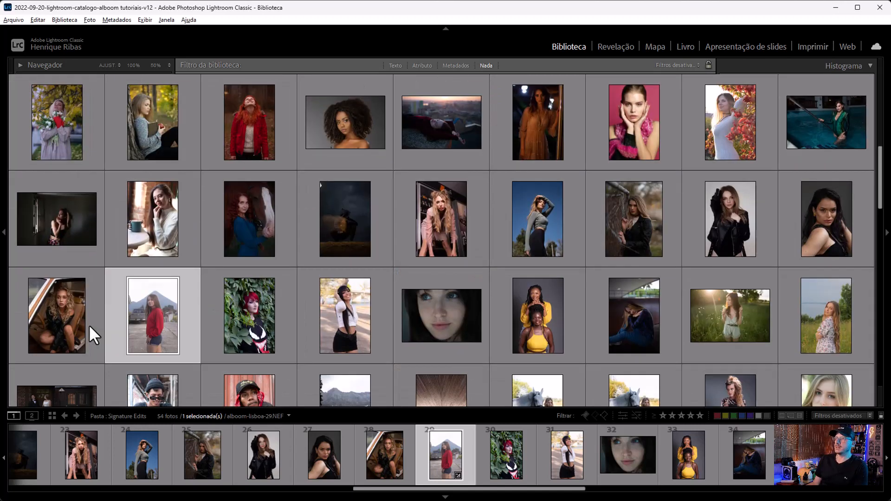
key(Tab)
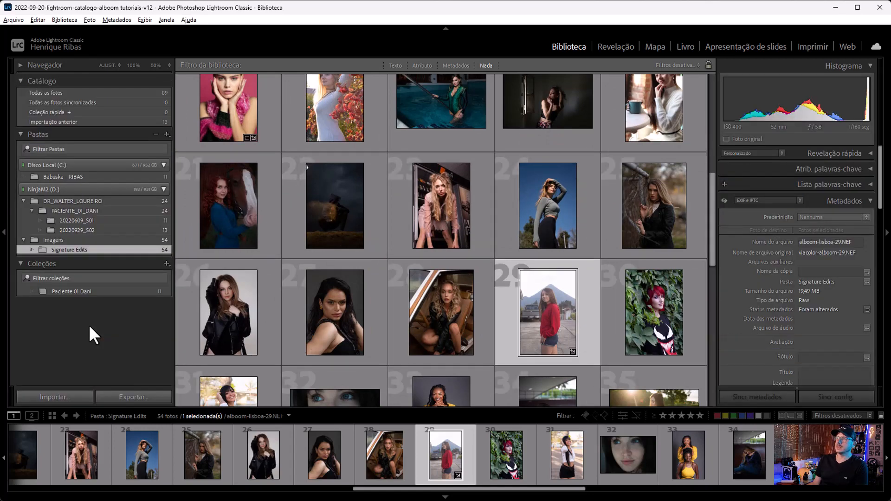
Enable the interface preference "Troque os grupos de painéis à esquerda e à direita", and check the layout in Develop and the Library
click(614, 47)
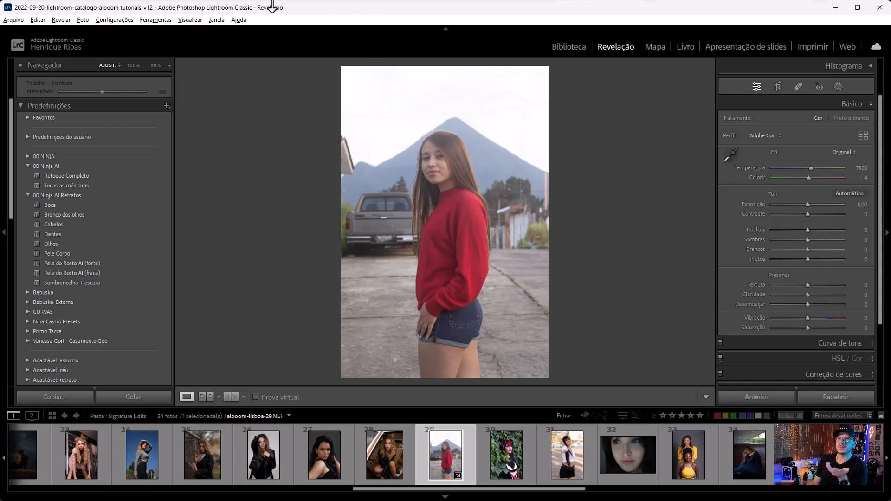
click(39, 20)
click(84, 176)
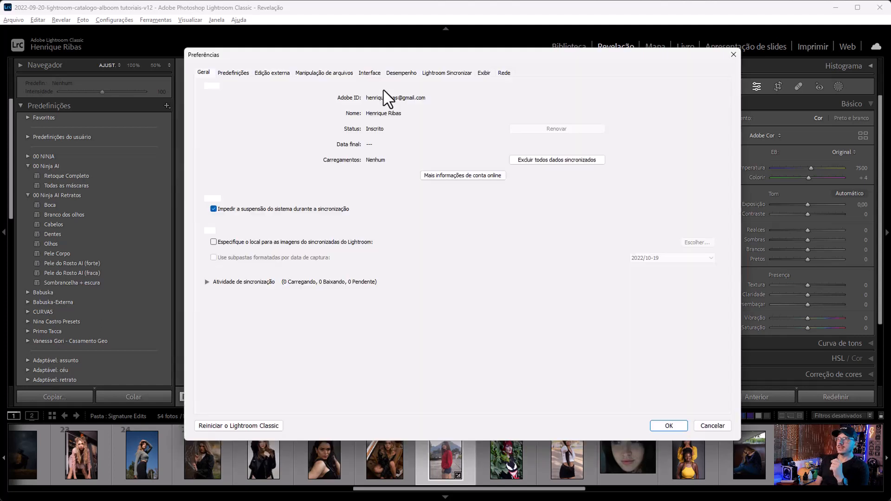
click(370, 73)
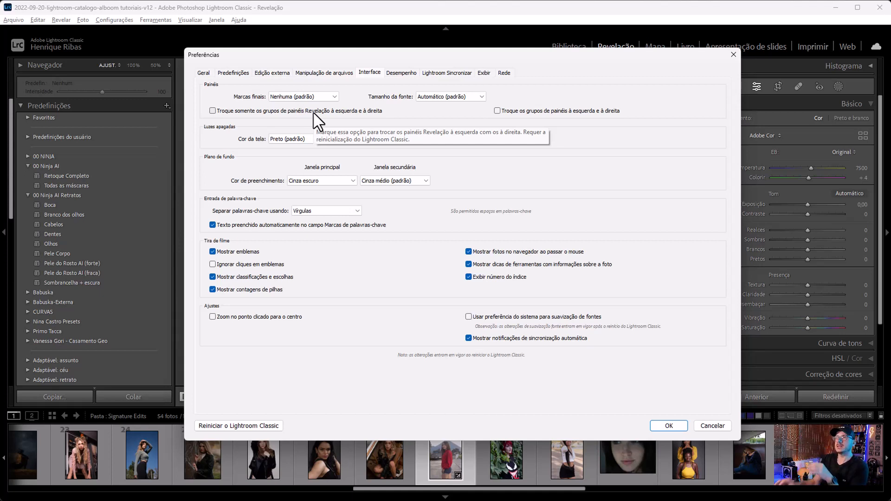
click(537, 119)
click(677, 423)
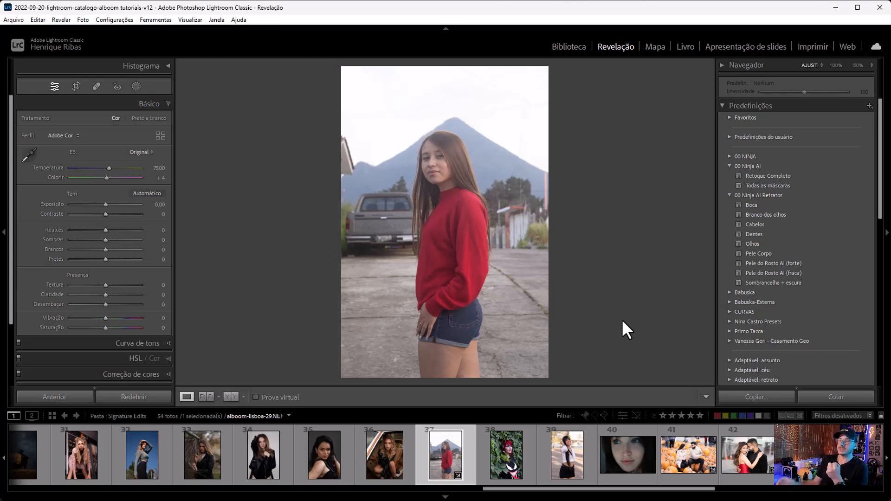
click(571, 46)
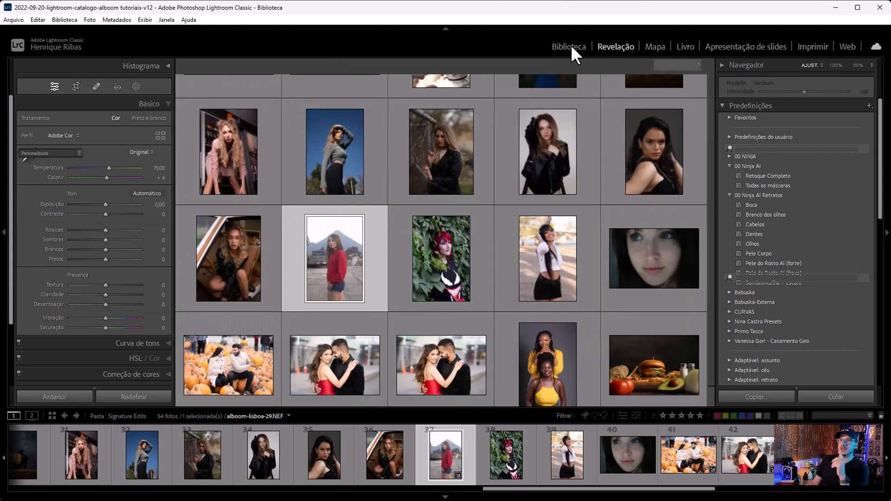